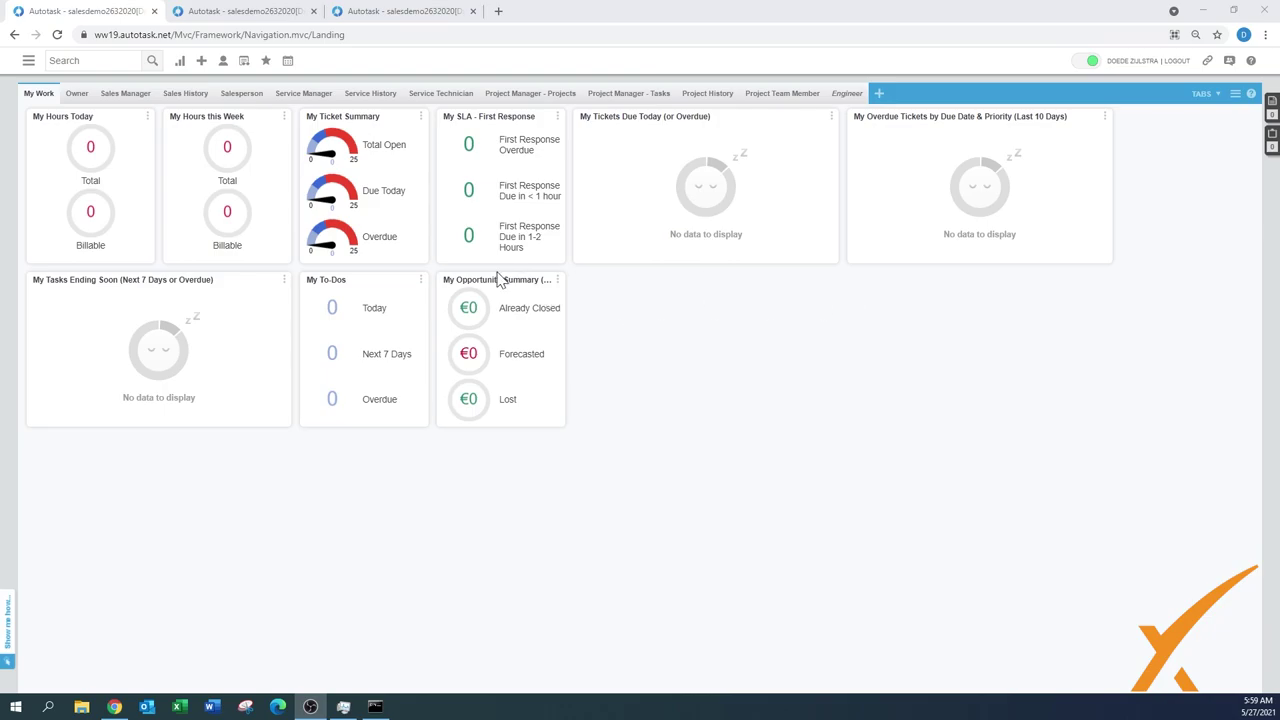
Look up the milestones waiting to be approved and posted, using the existing date filters
click(224, 13)
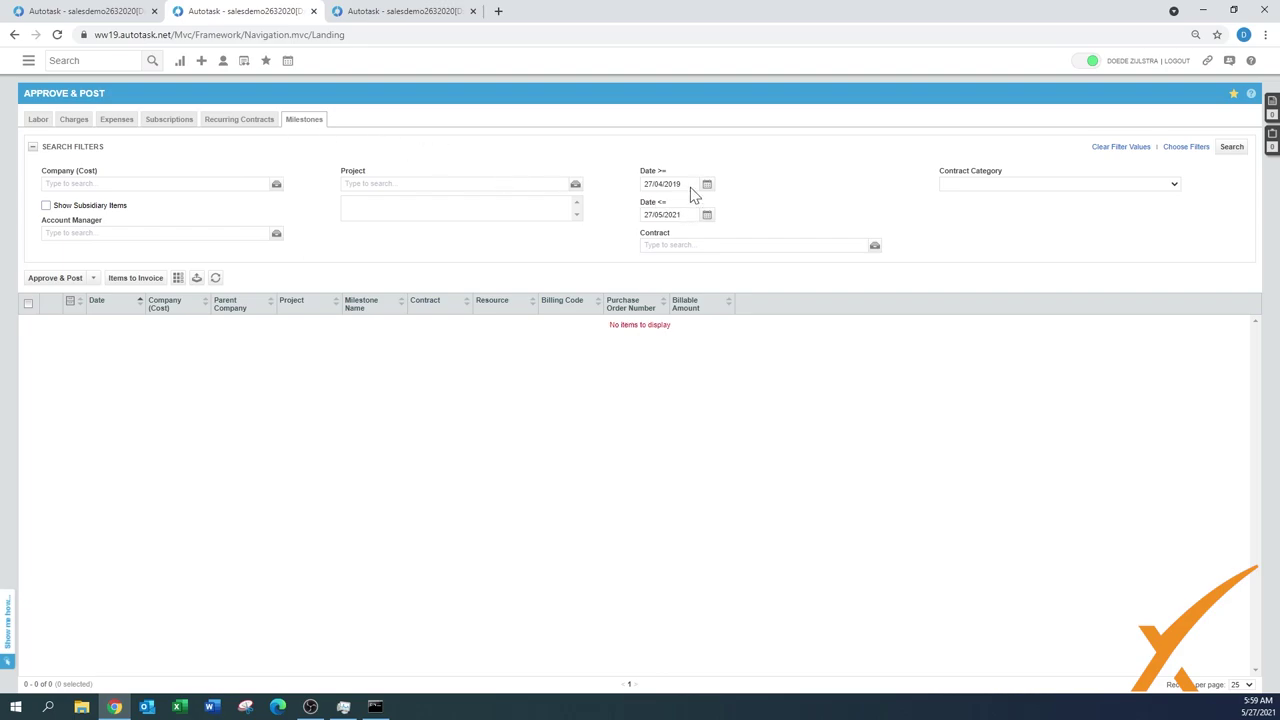
click(1231, 149)
click(93, 12)
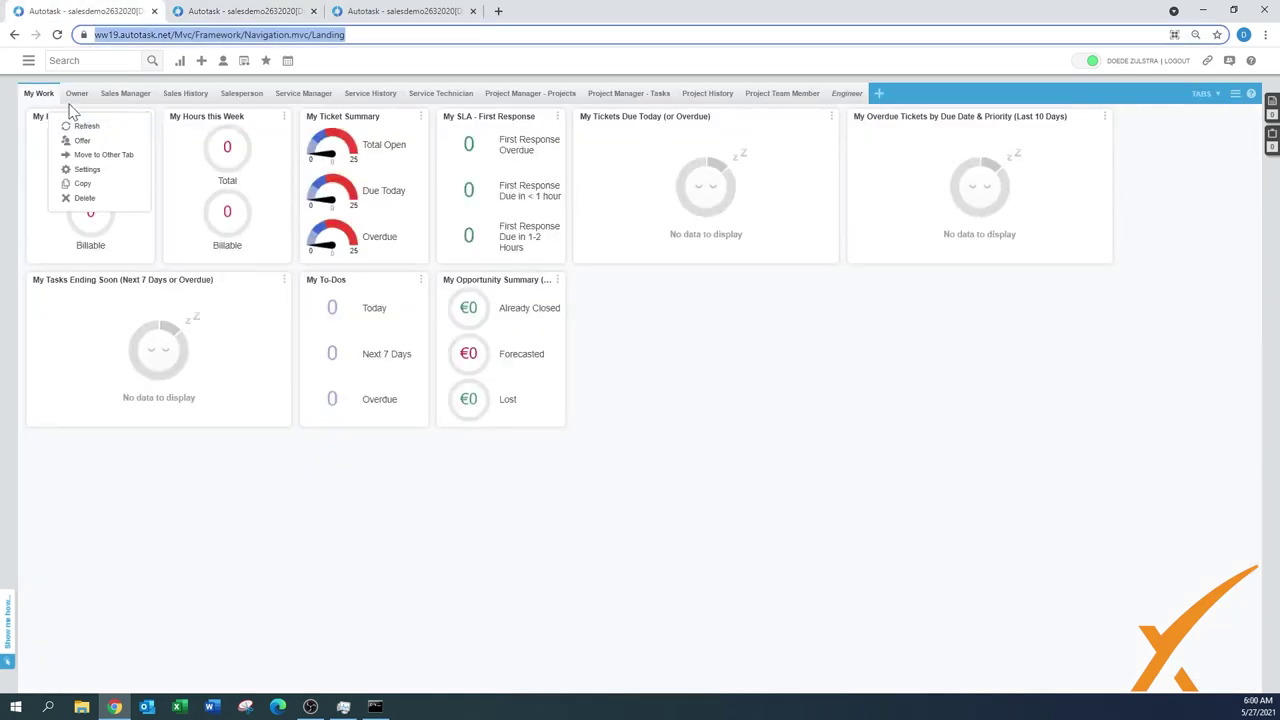
Open the milestone billing codes in the finance, accounting and invoicing section of the Admin settings
mouse_move(28, 62)
mouse_move(50, 213)
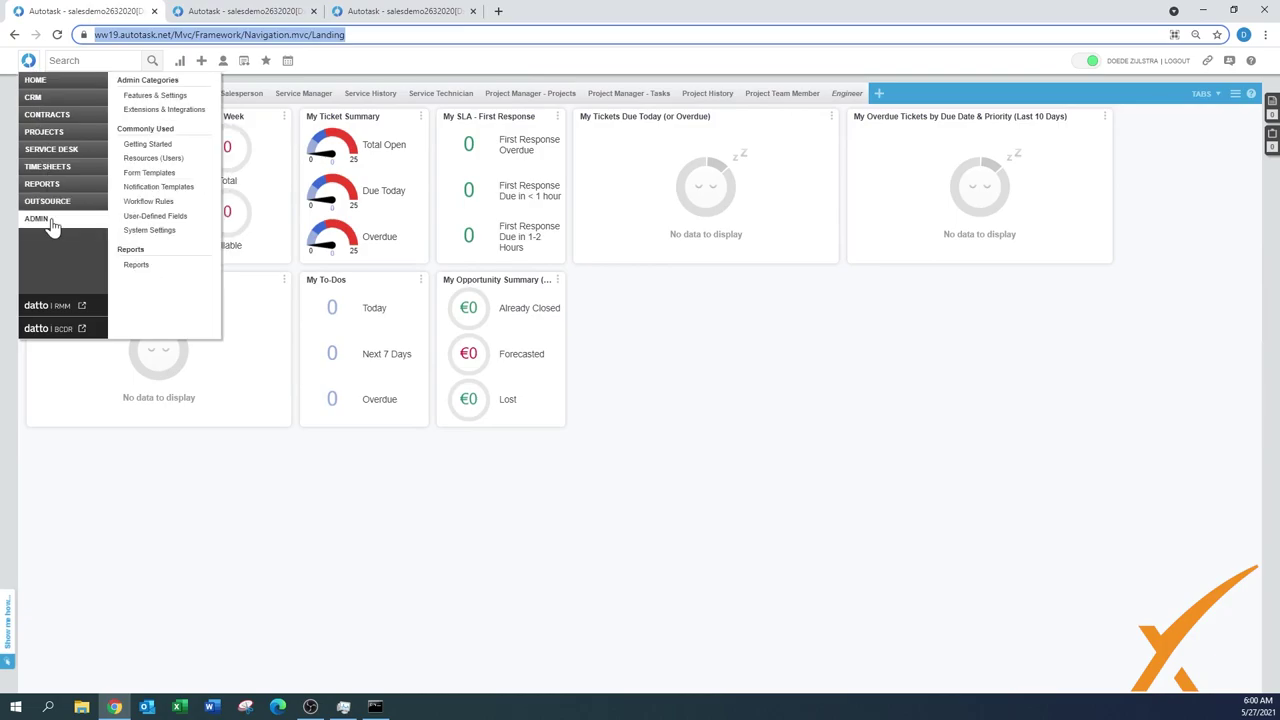
click(40, 219)
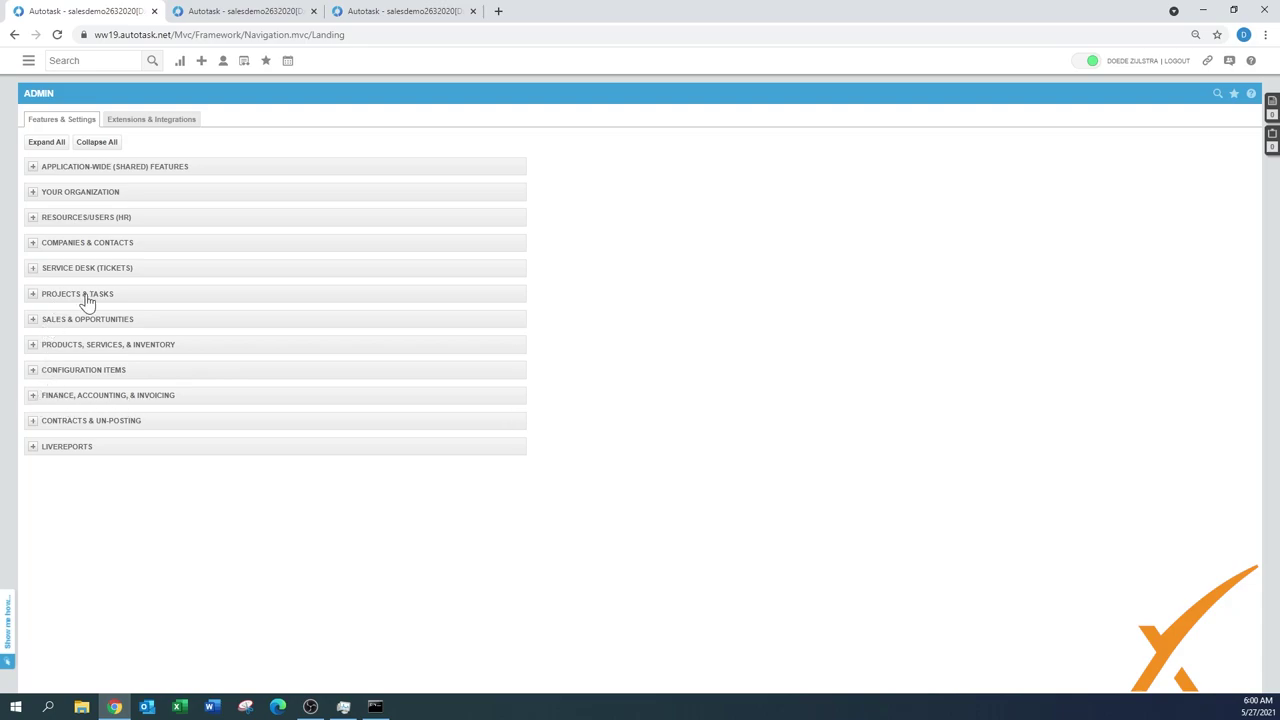
click(31, 397)
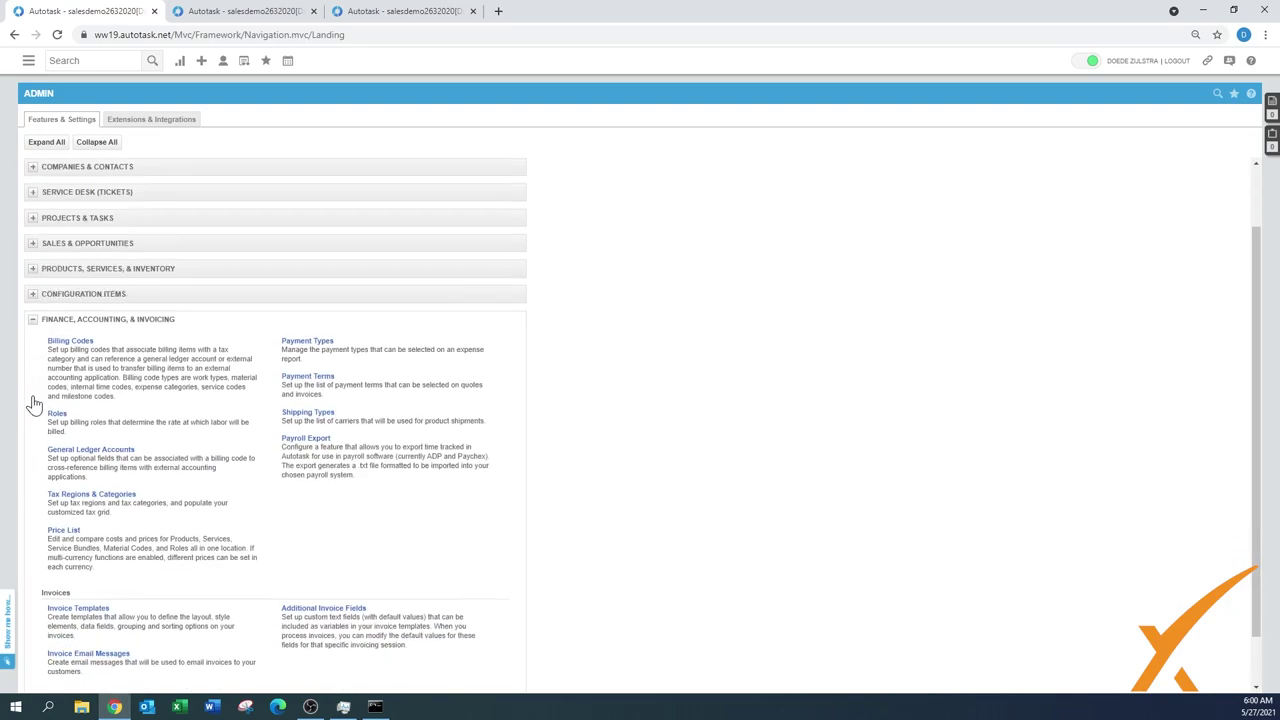
click(70, 342)
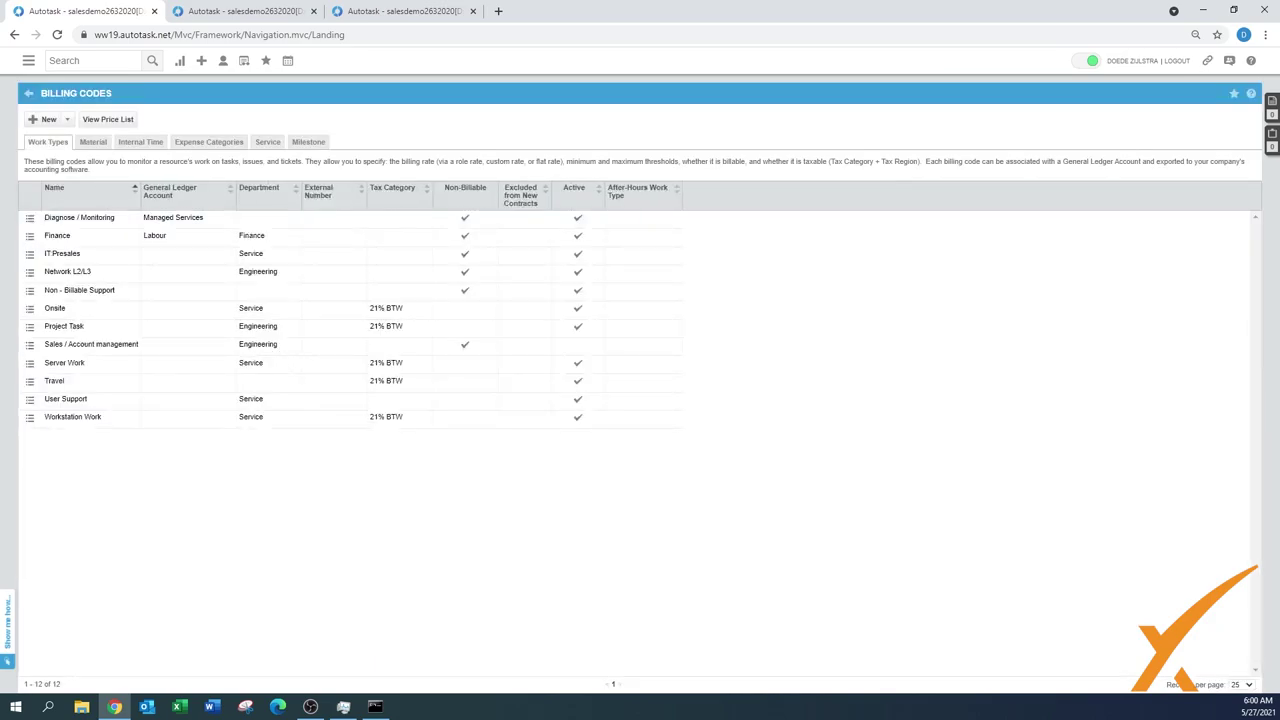
click(308, 143)
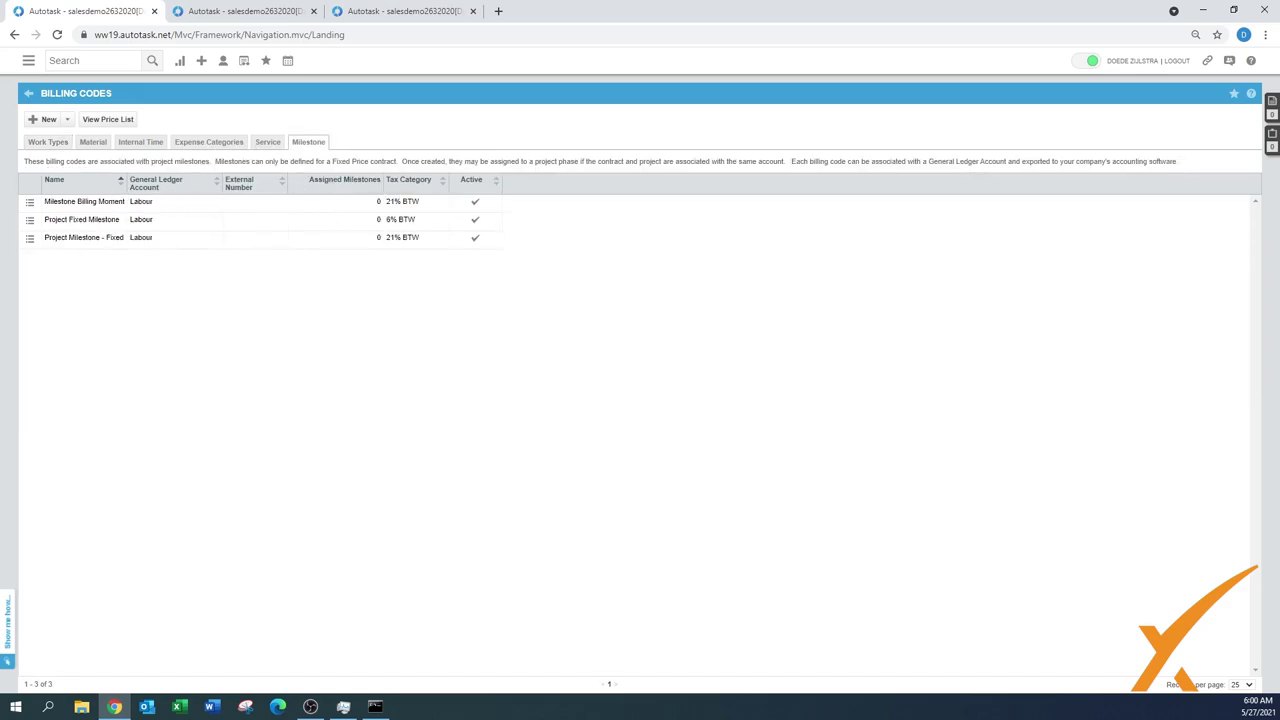
Create and save the milestone code "Project Milestone Test" with general ledger account Labour and tax category BTW Verlegd
click(67, 120)
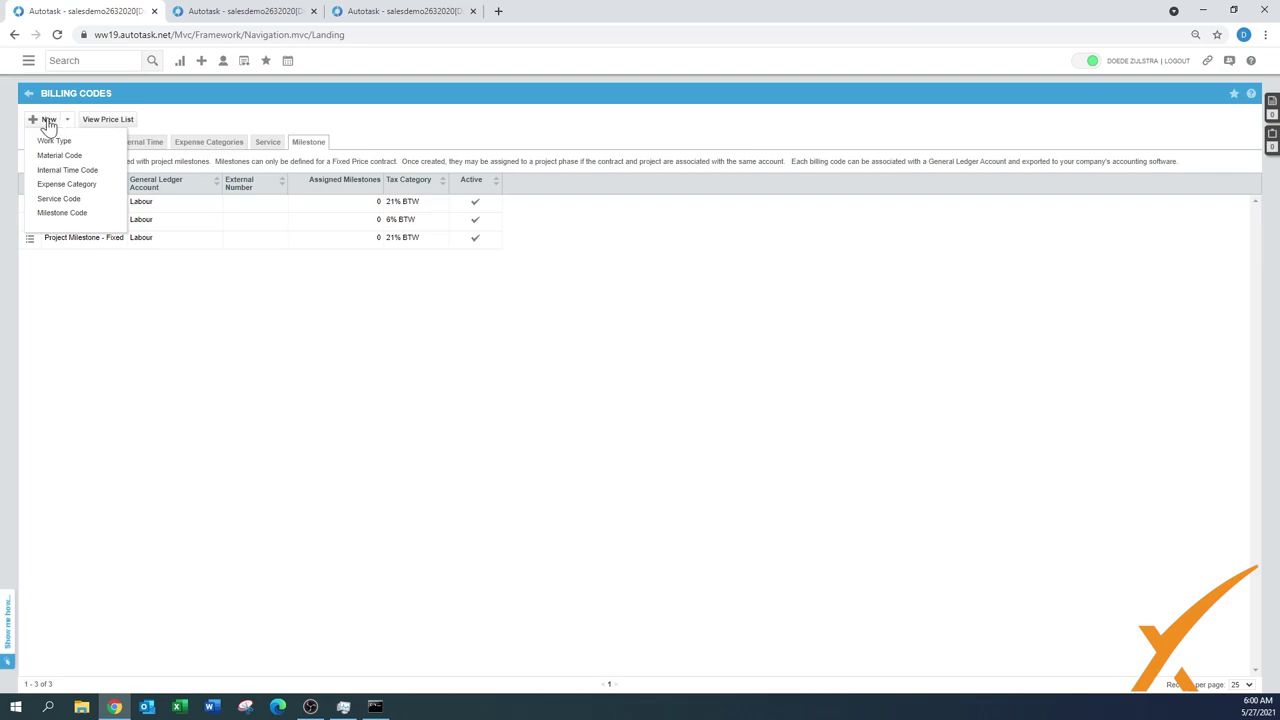
click(70, 213)
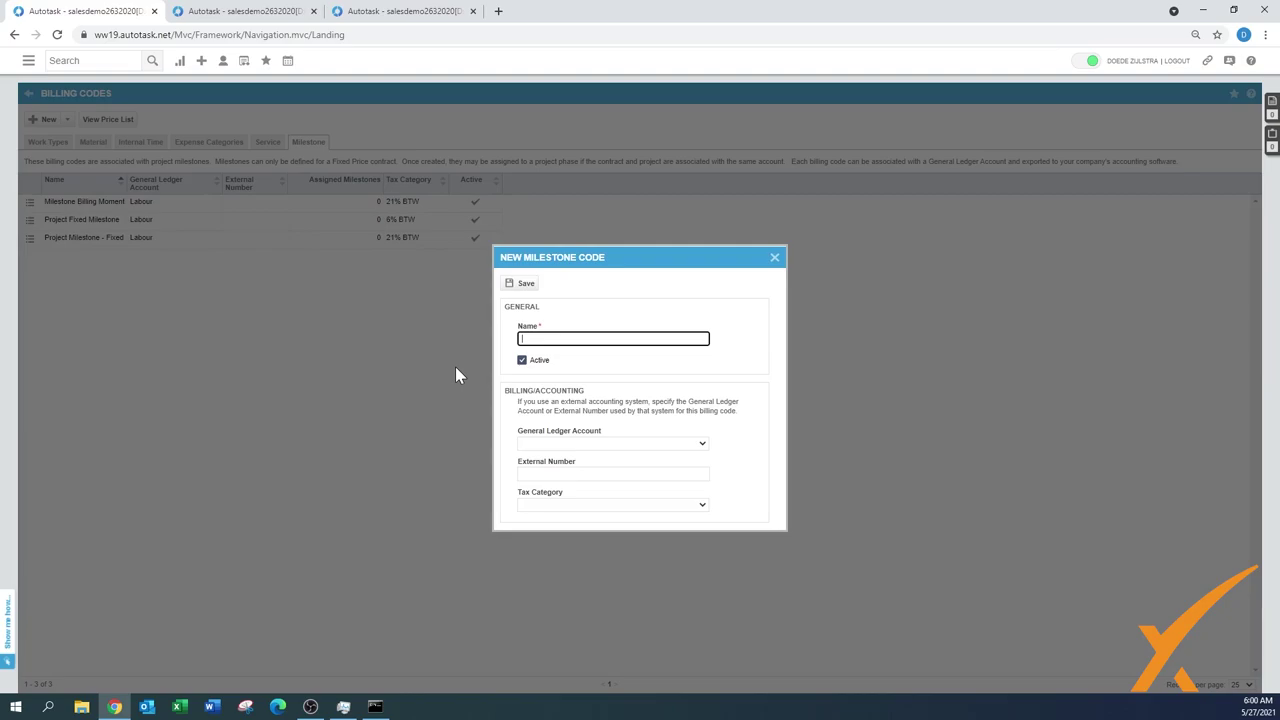
text(Project Milestone Test)
click(566, 446)
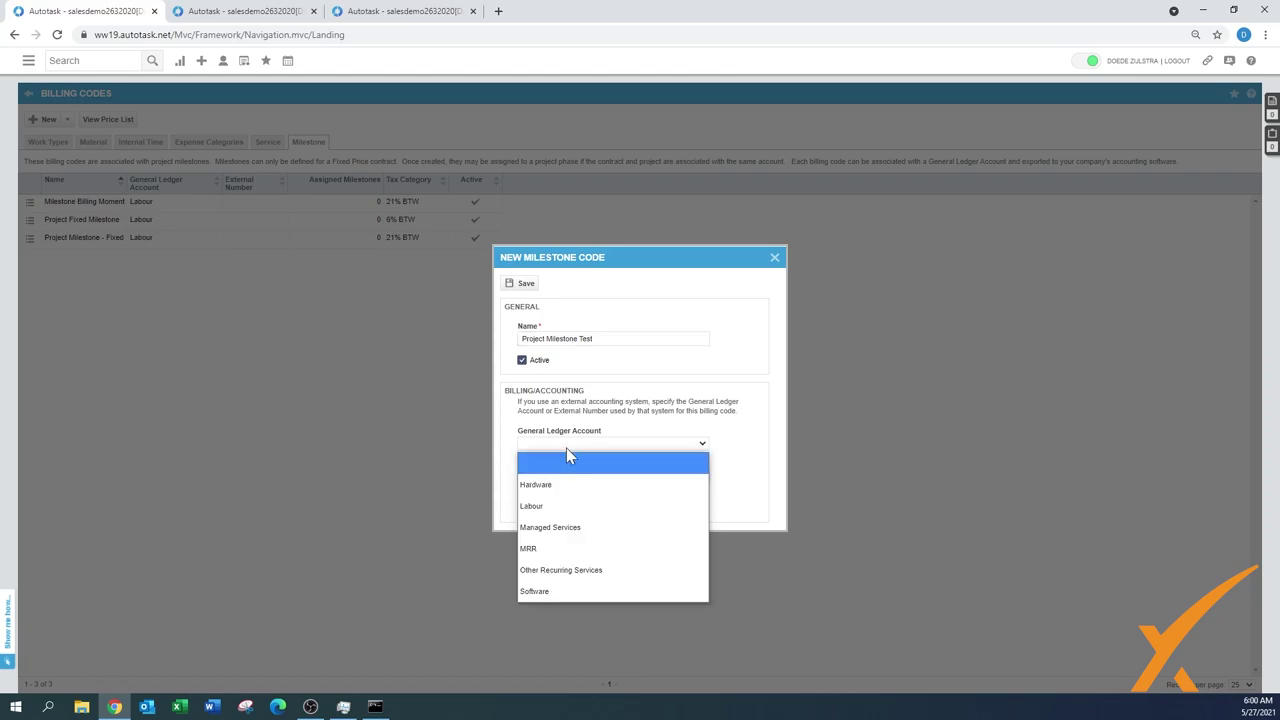
click(540, 508)
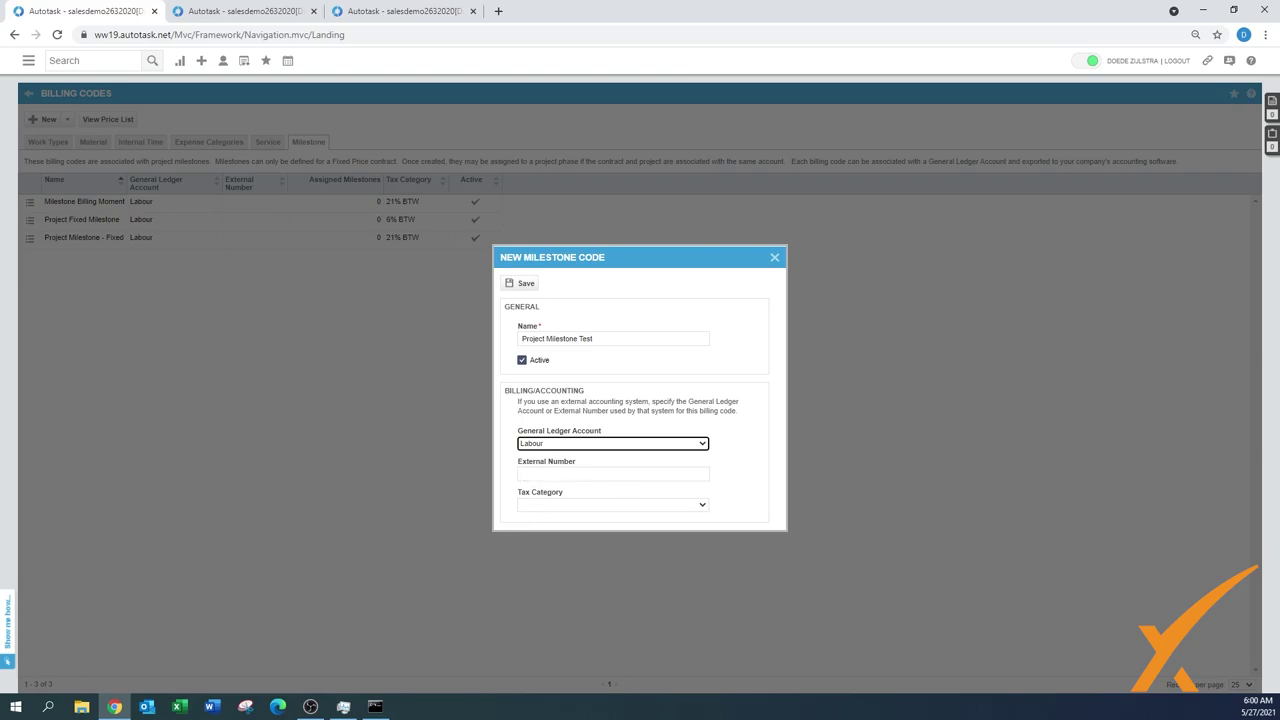
click(545, 506)
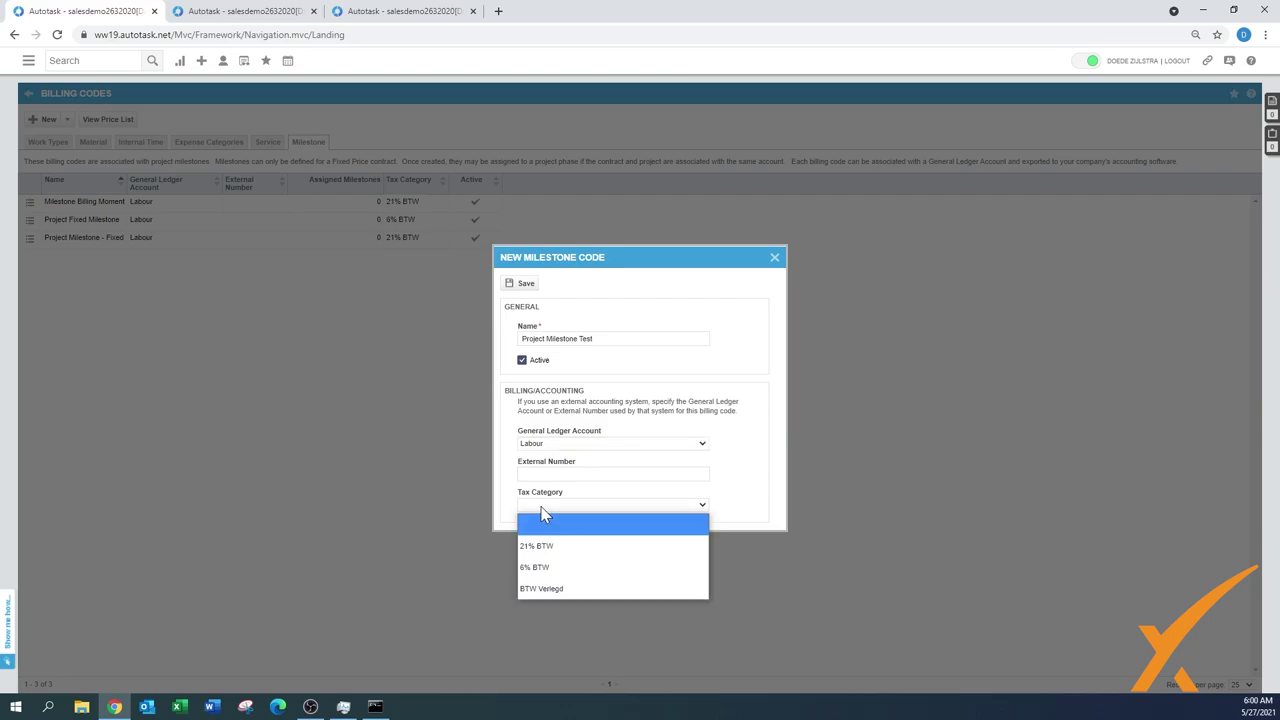
click(548, 589)
click(525, 284)
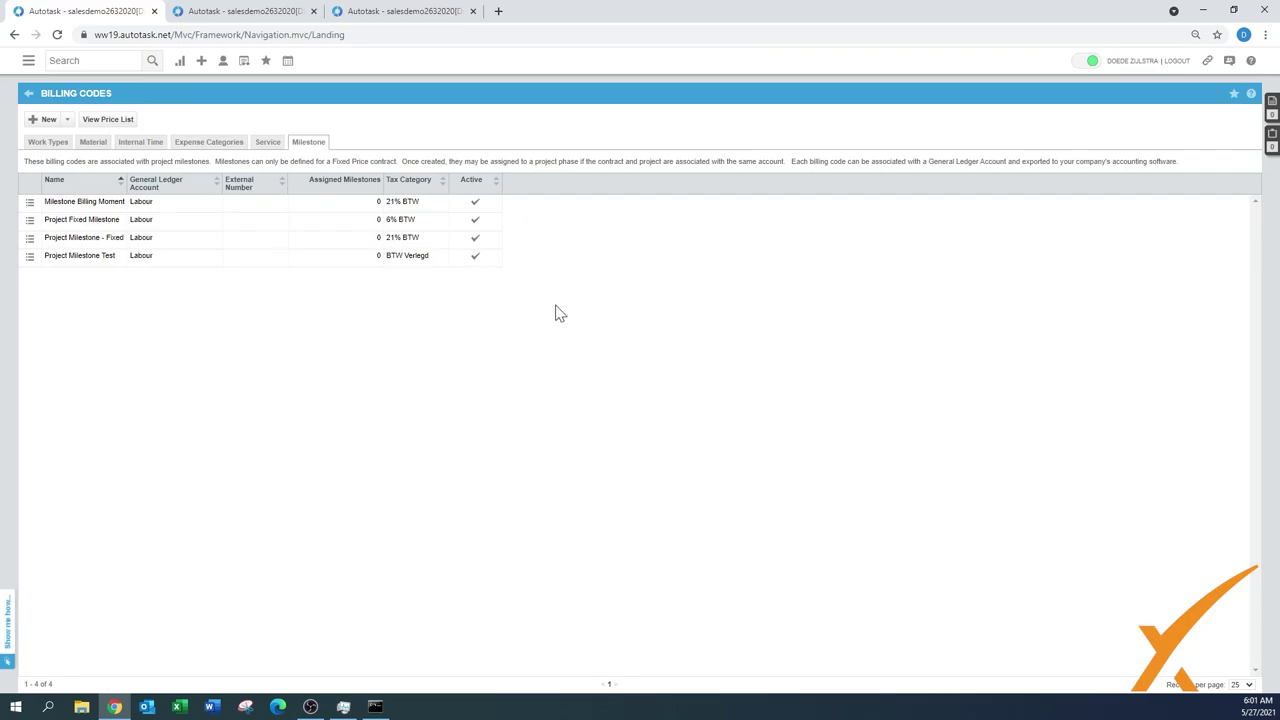
Search the contracts for active ones of type Fixed Price
click(28, 60)
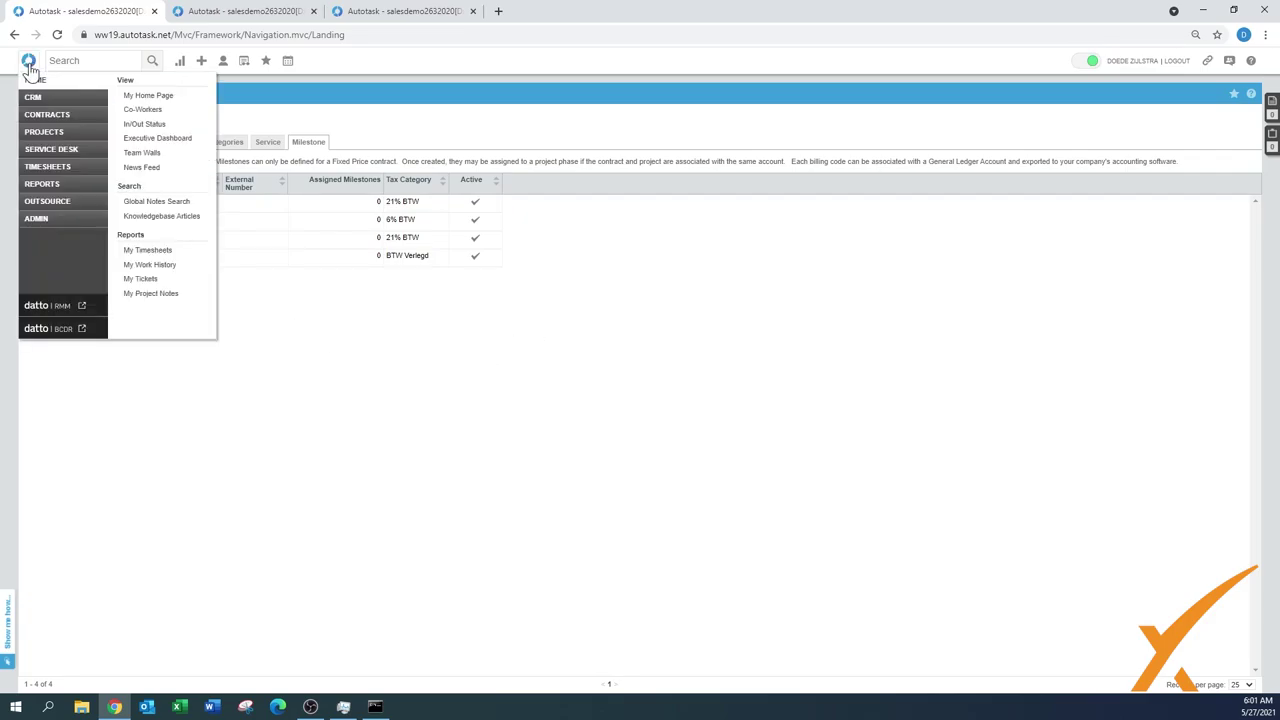
mouse_move(47, 117)
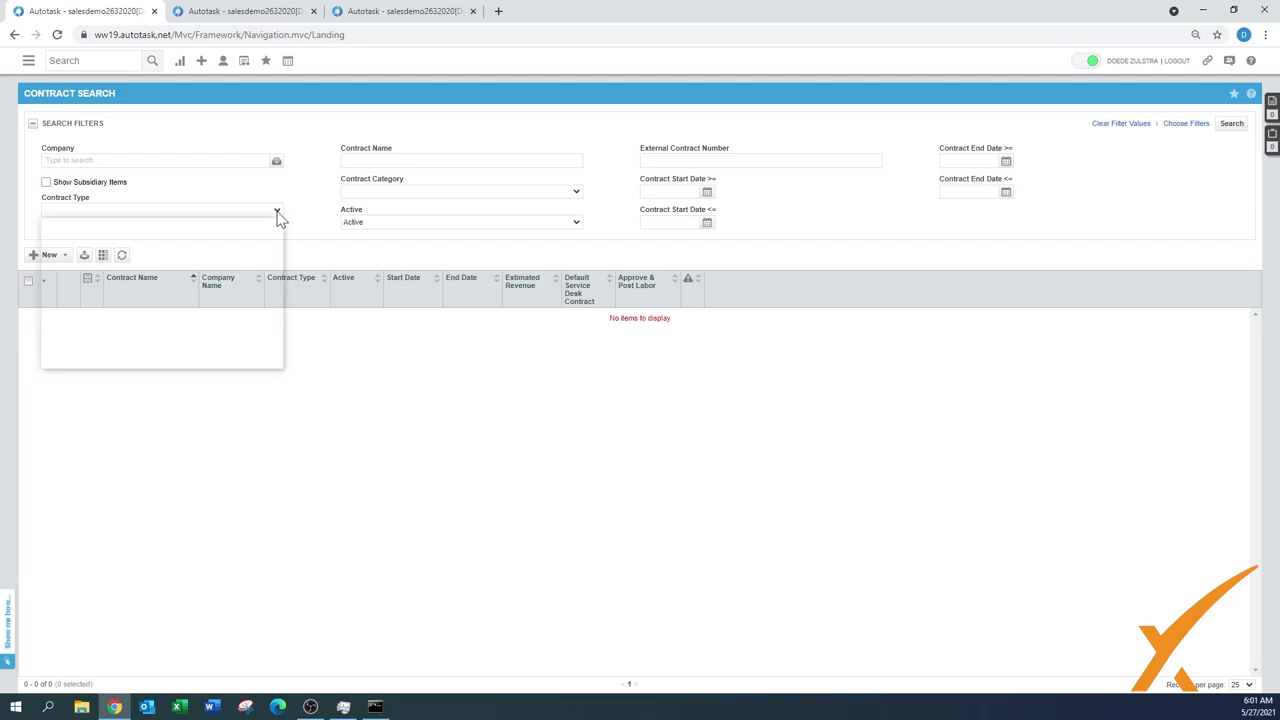
click(170, 268)
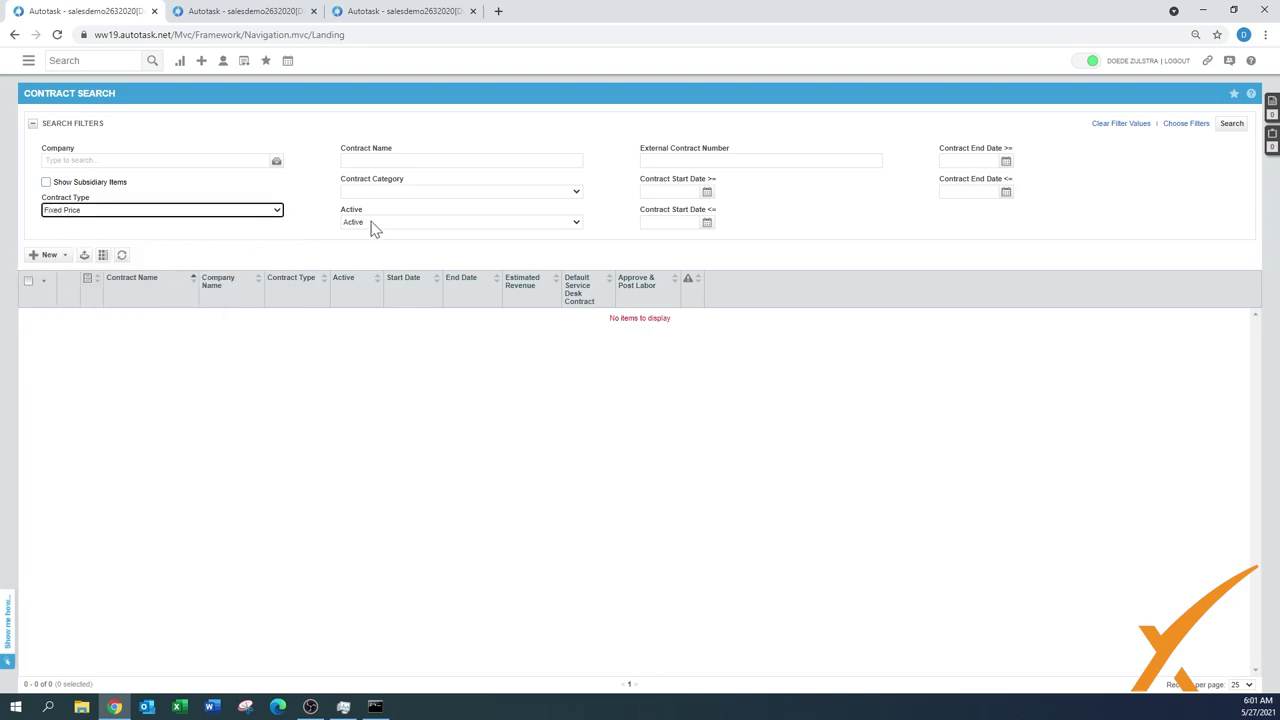
click(1232, 124)
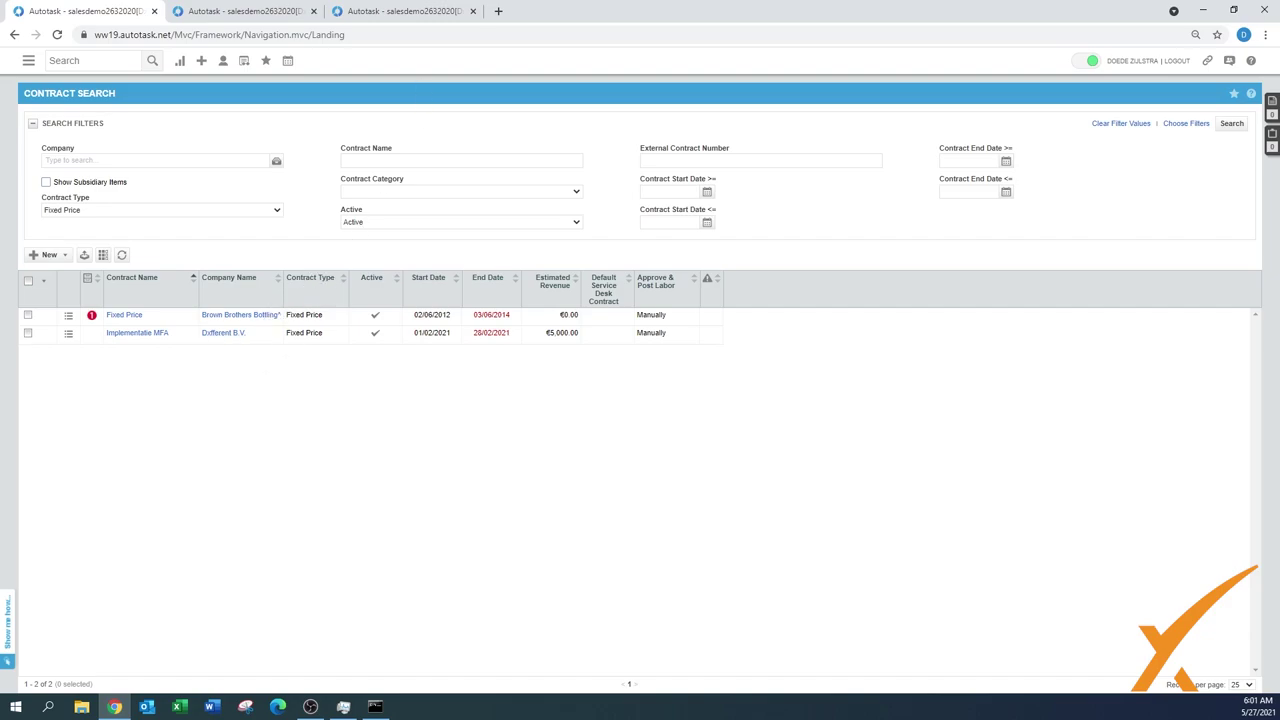
Review the summary of the Implementatie MFA project, including its linked contract, and return to the contract search
click(410, 12)
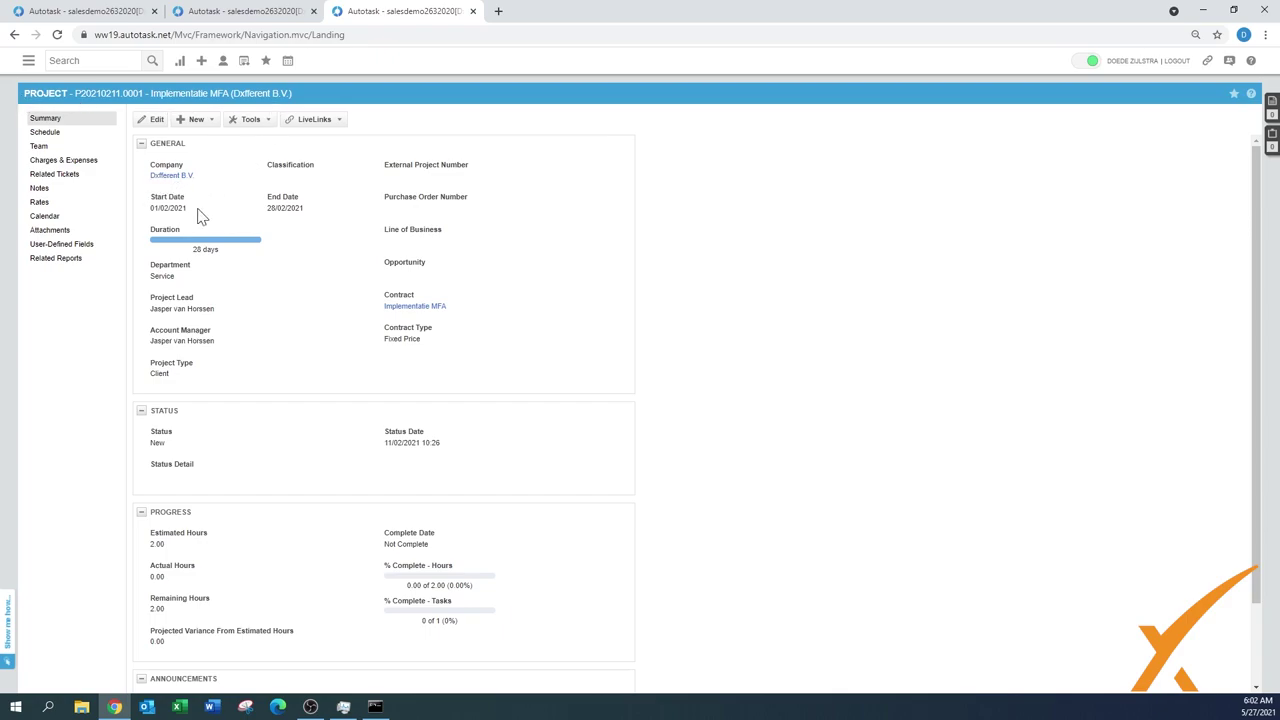
scroll(255, 508, down, 2)
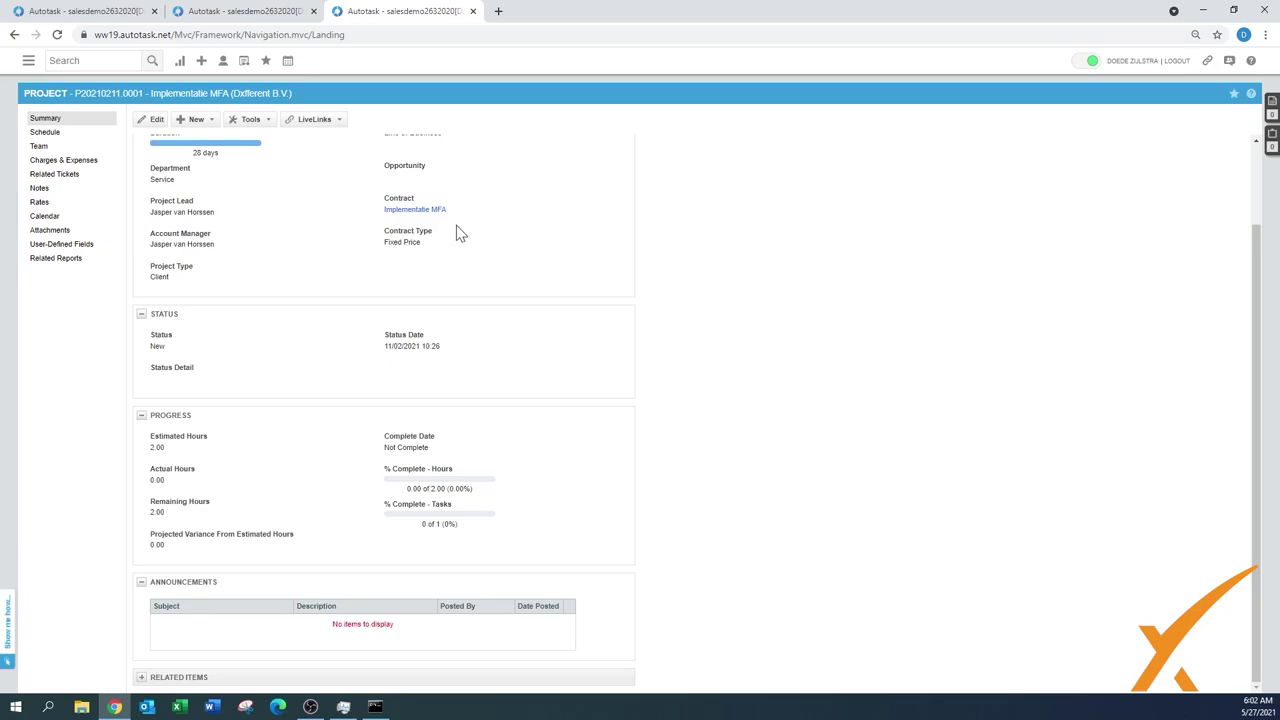
click(65, 24)
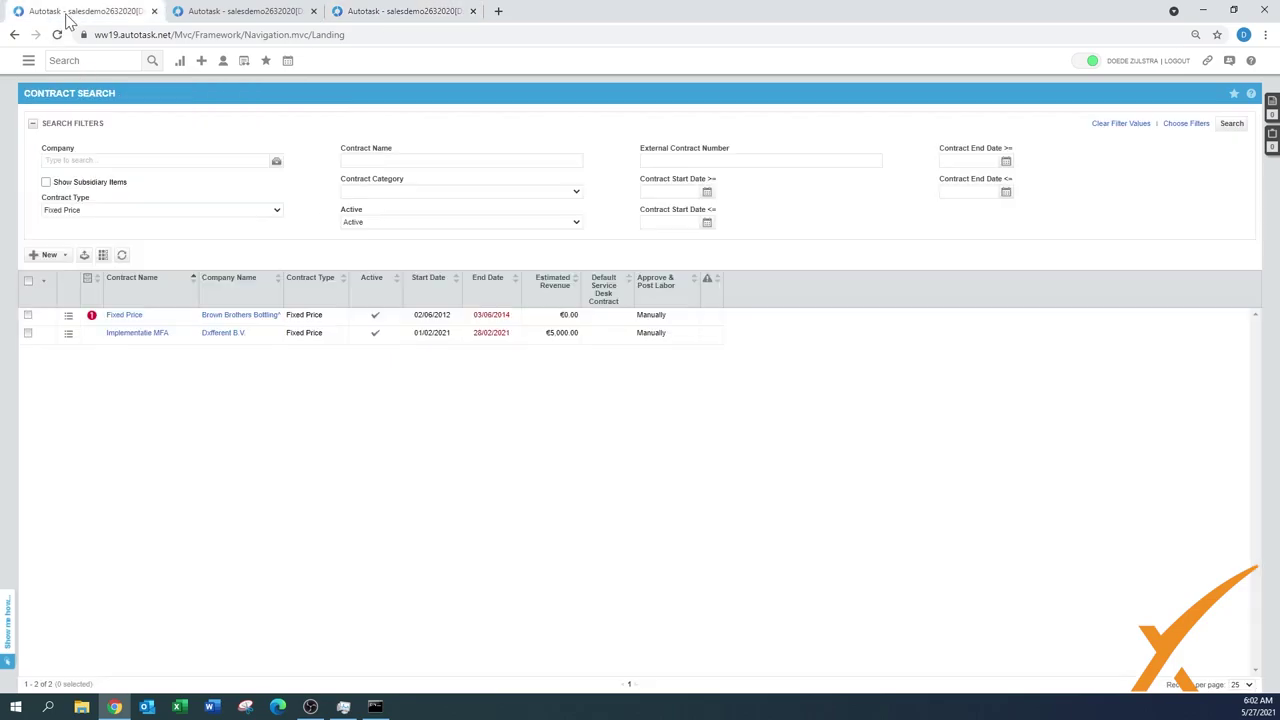
Open the milestones of the Implementatie MFA contract and start a new billing milestone
click(130, 337)
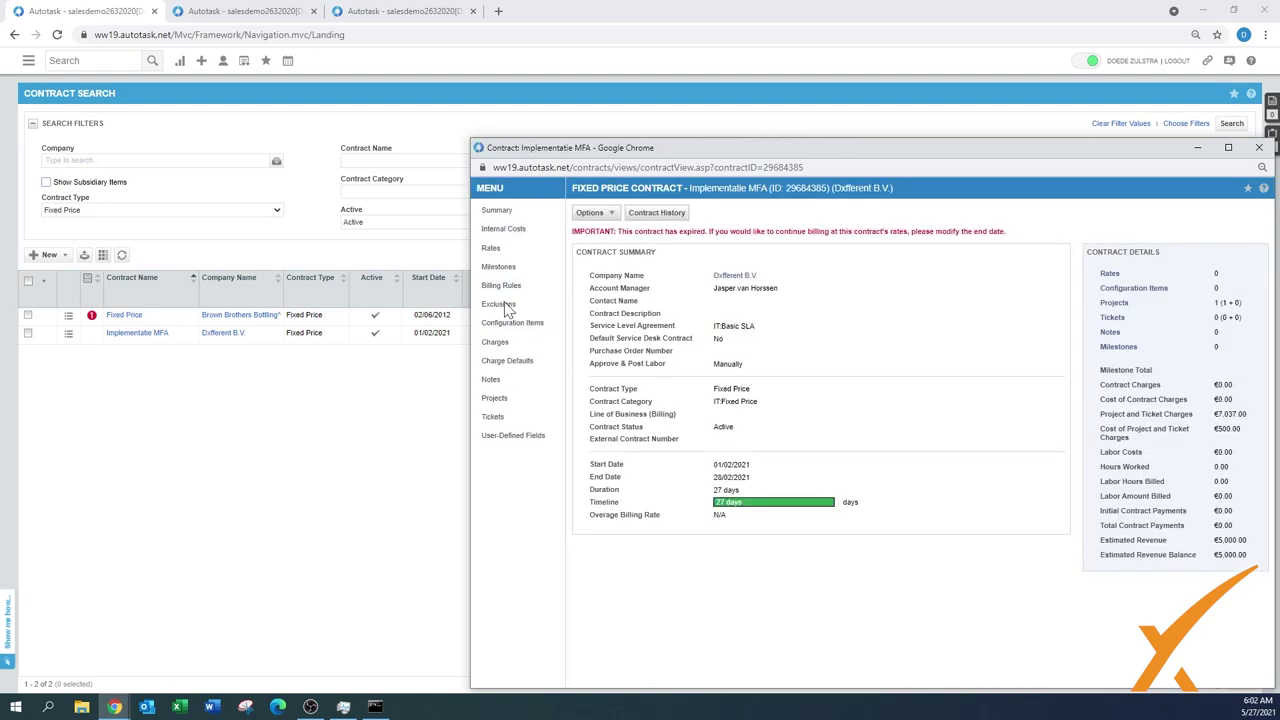
click(503, 271)
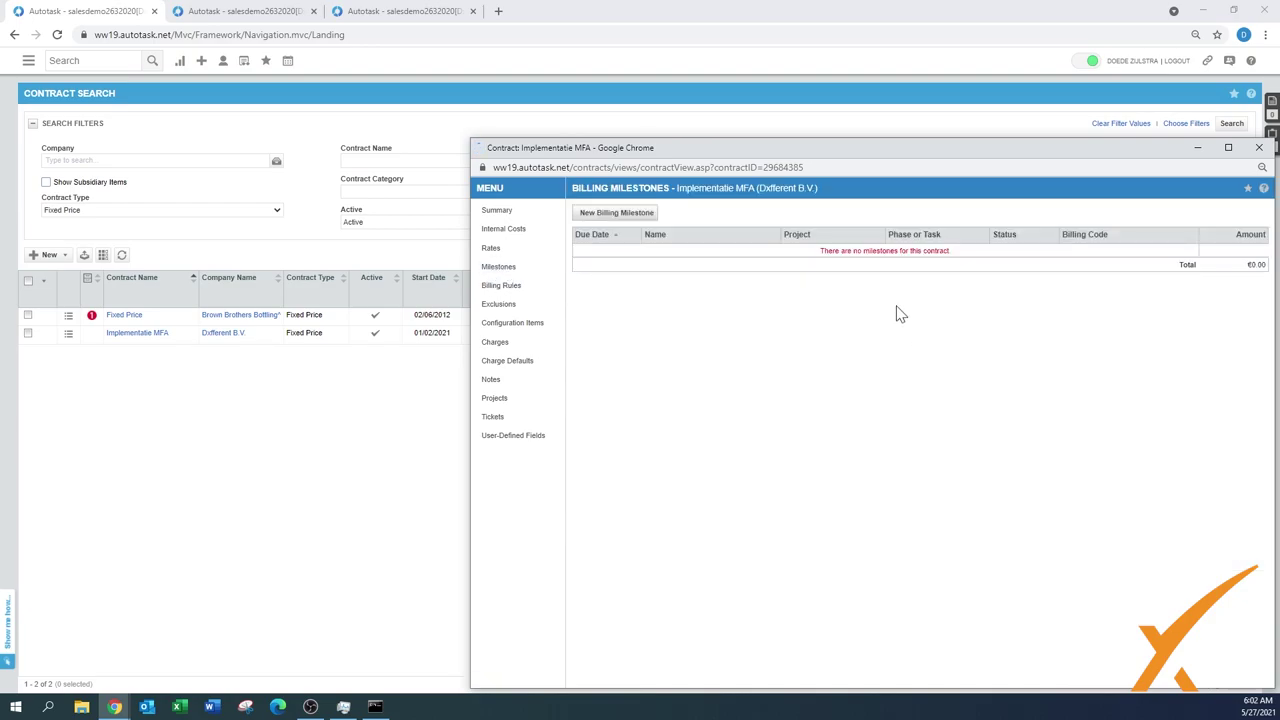
click(619, 215)
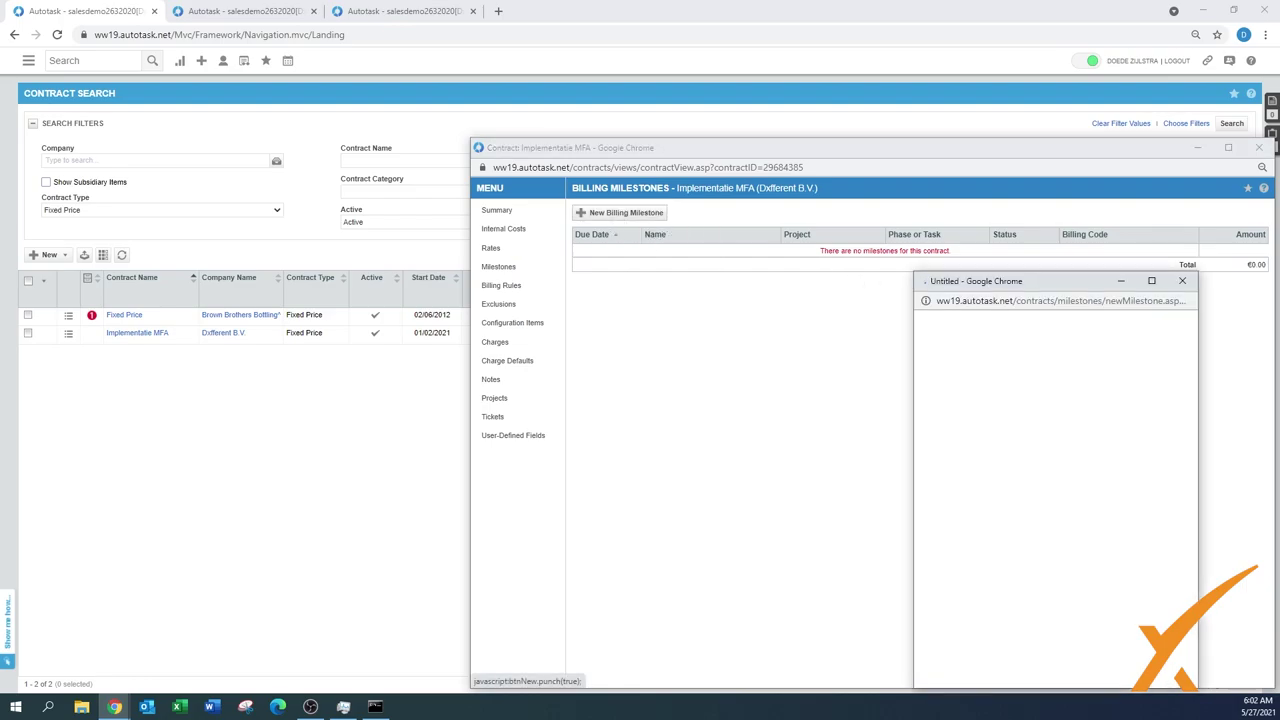
drag(1000, 281, 931, 237)
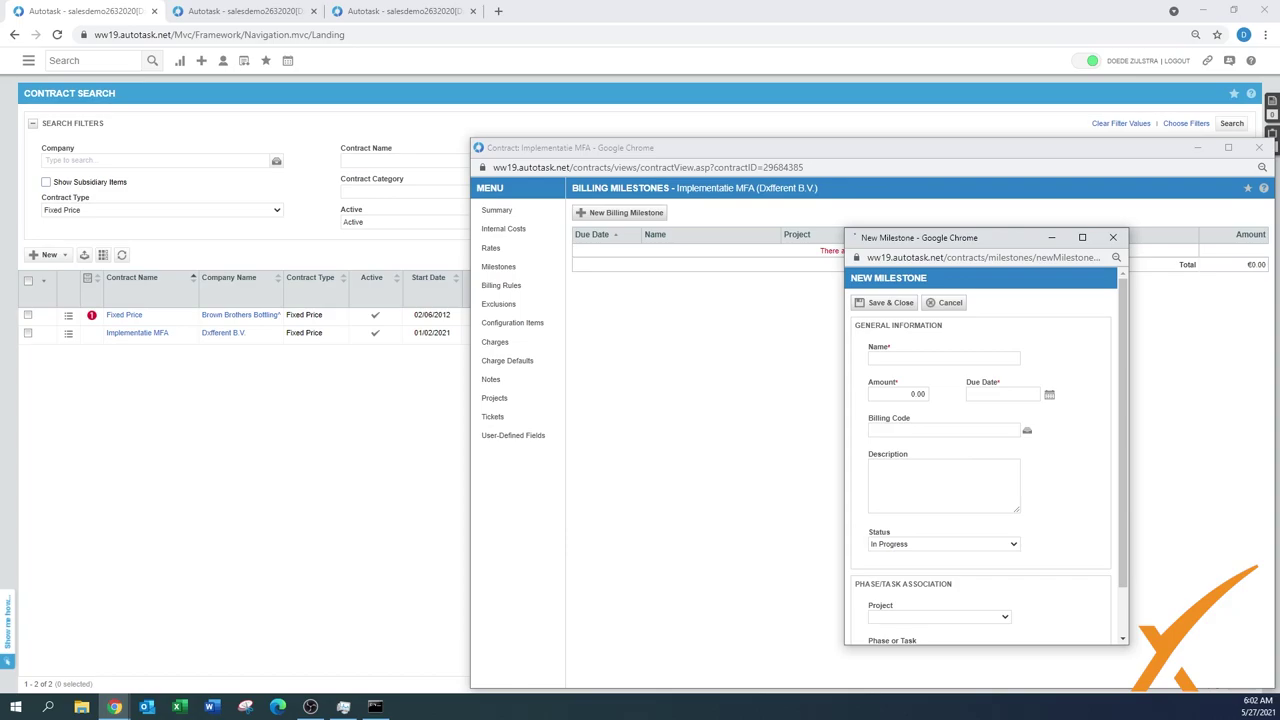
Name the milestone "First billing item" and give it an amount of 5,000.00 and due date 27/05/2021
click(944, 358)
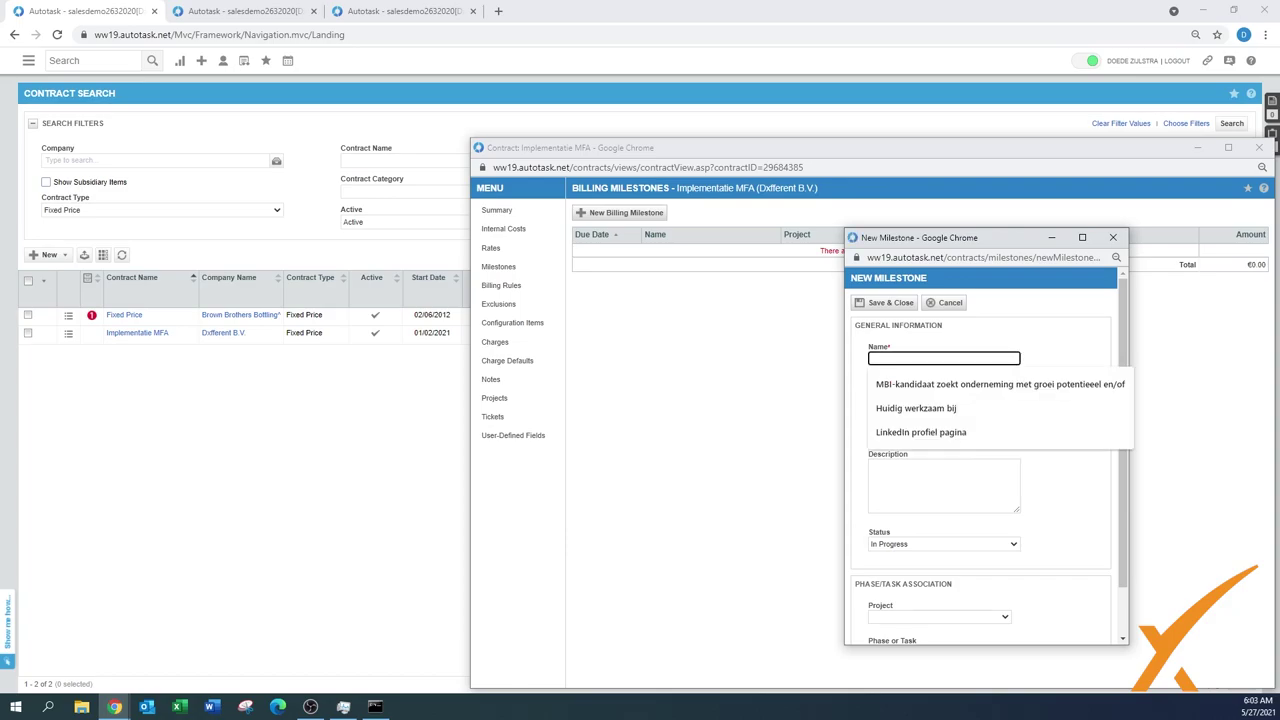
text(First bi)
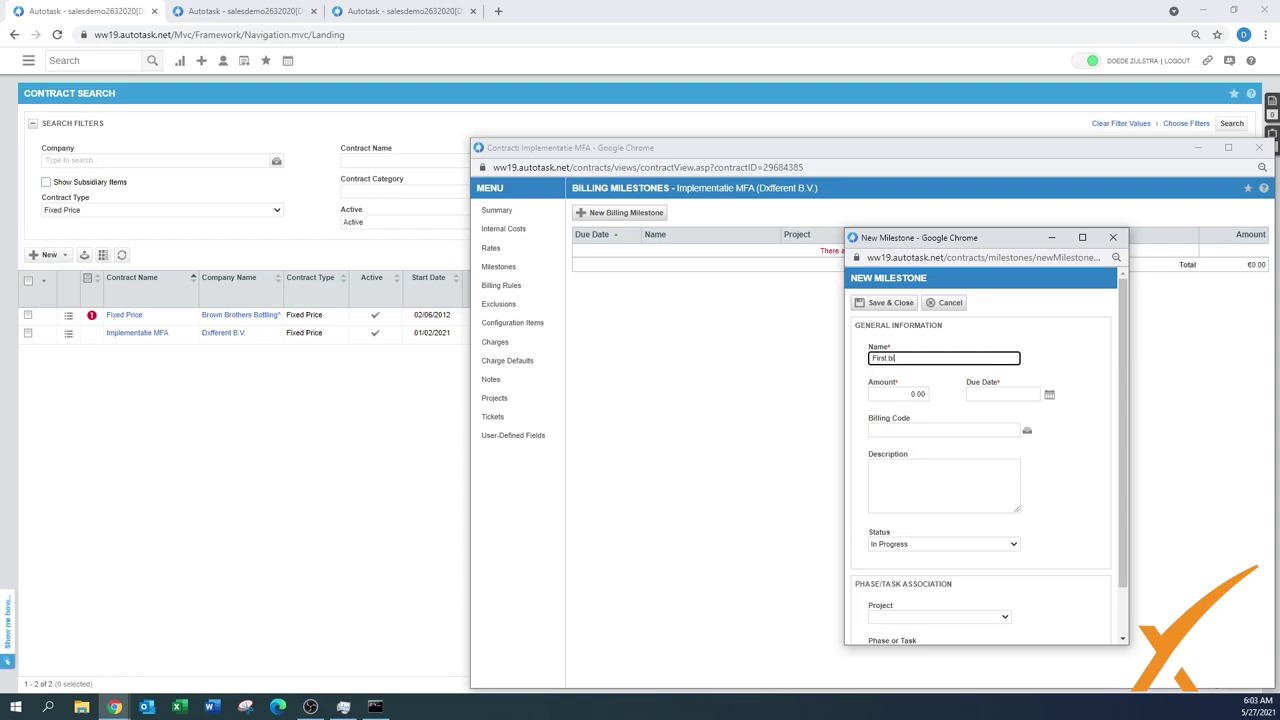
text(lling item)
key(Tab)
text(500)
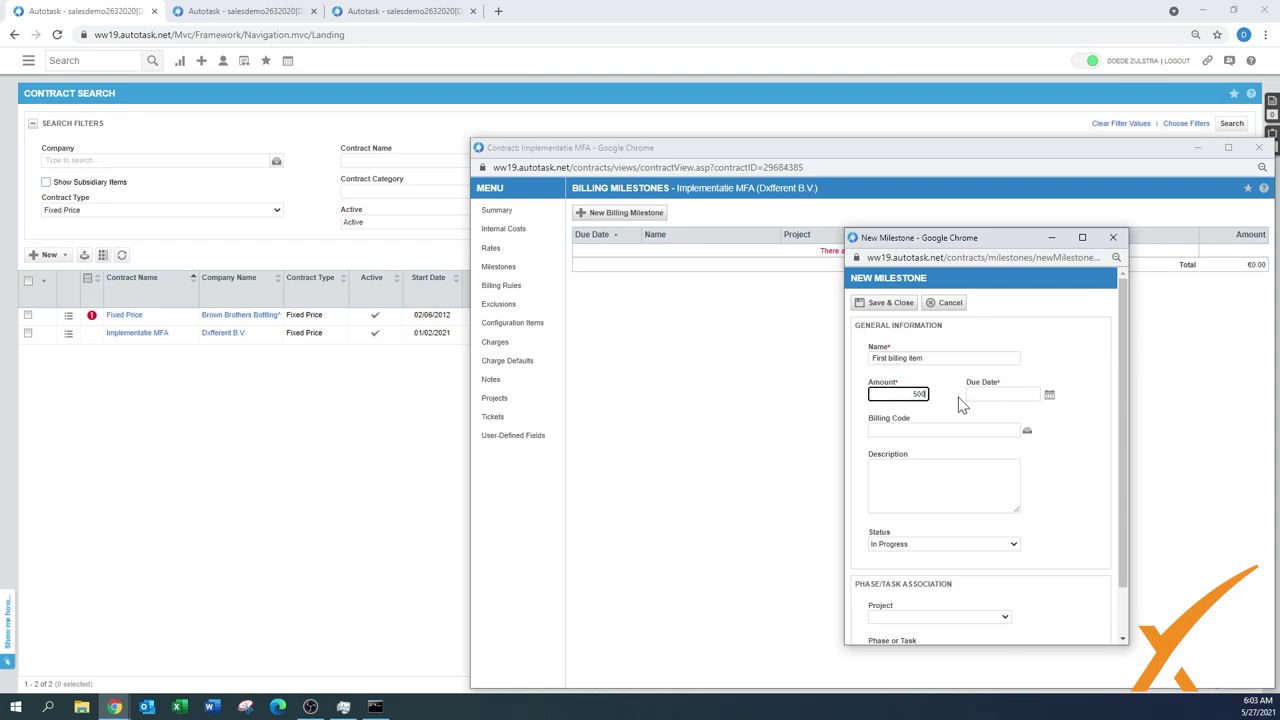
key(Tab)
click(1049, 395)
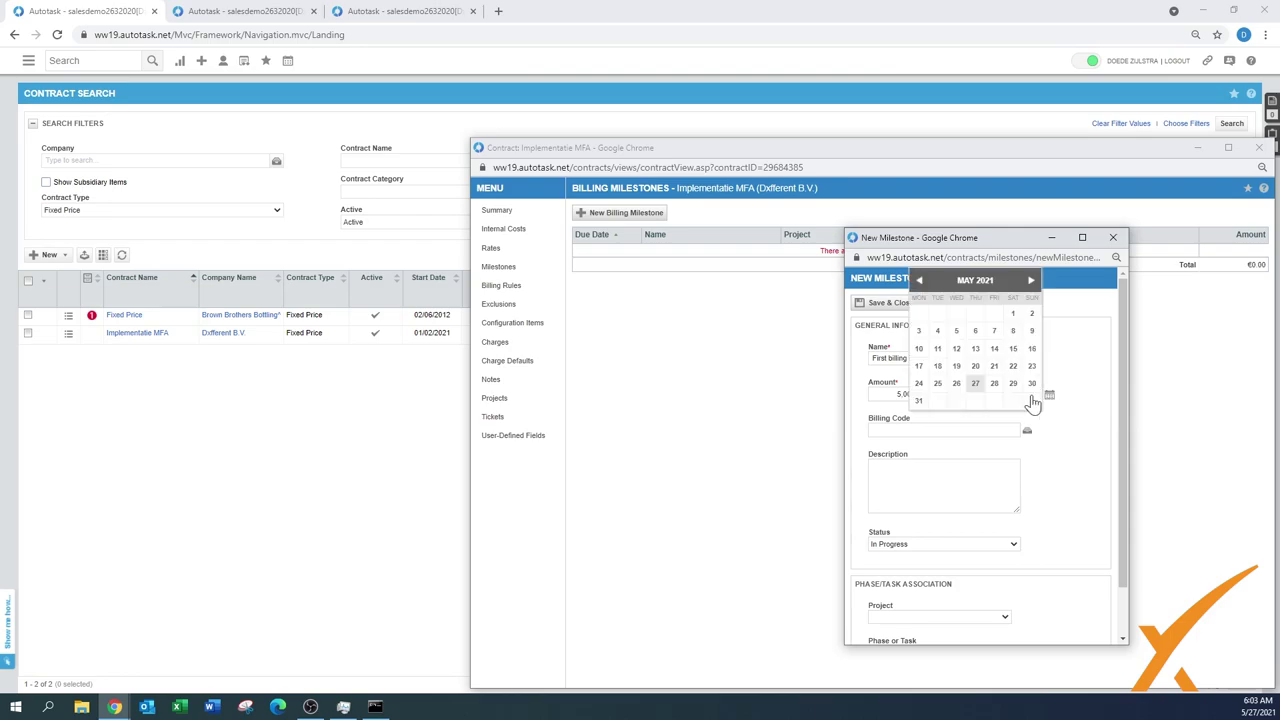
click(976, 385)
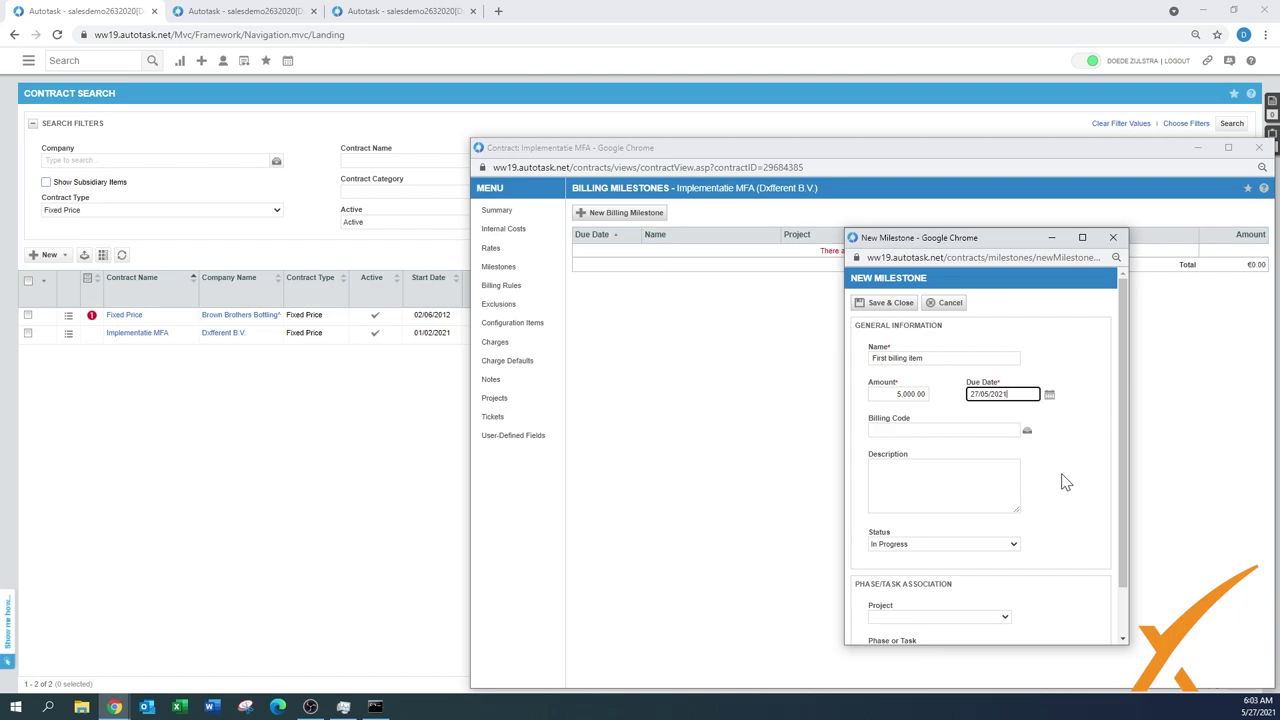
Assign the billing code Project Milestone Test to the new milestone
scroll(1060, 460, down, 2)
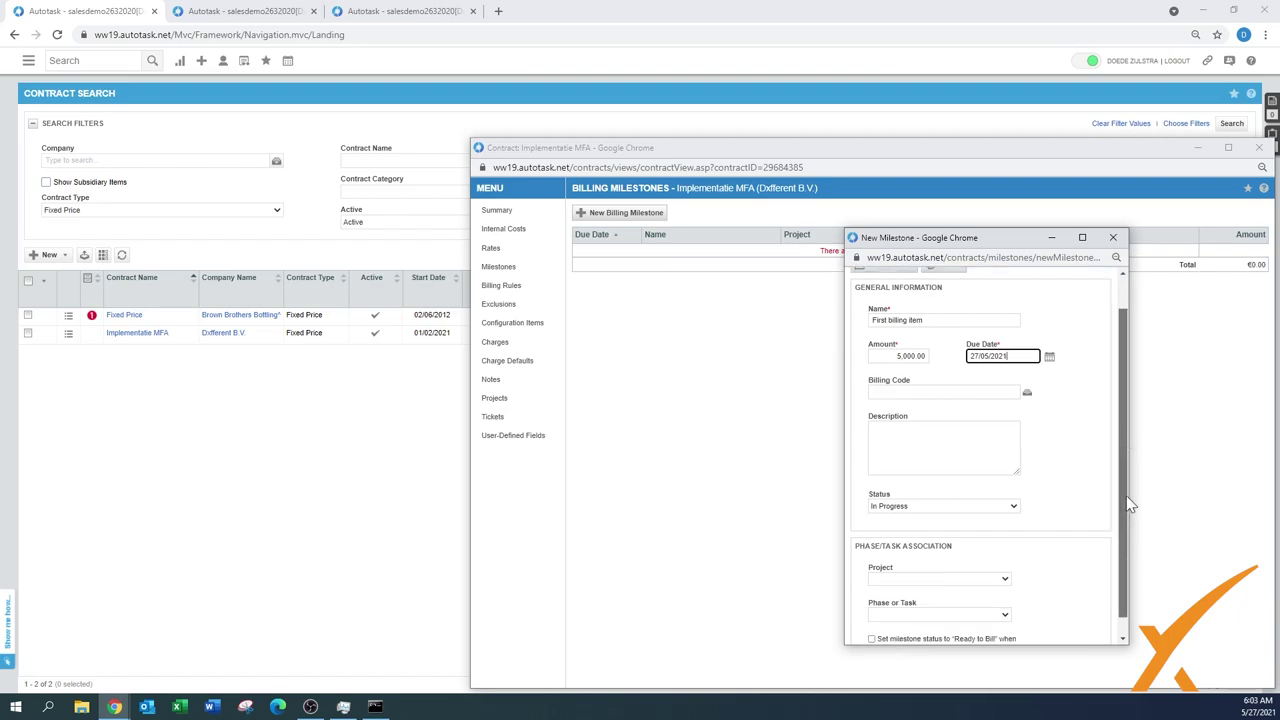
click(1027, 376)
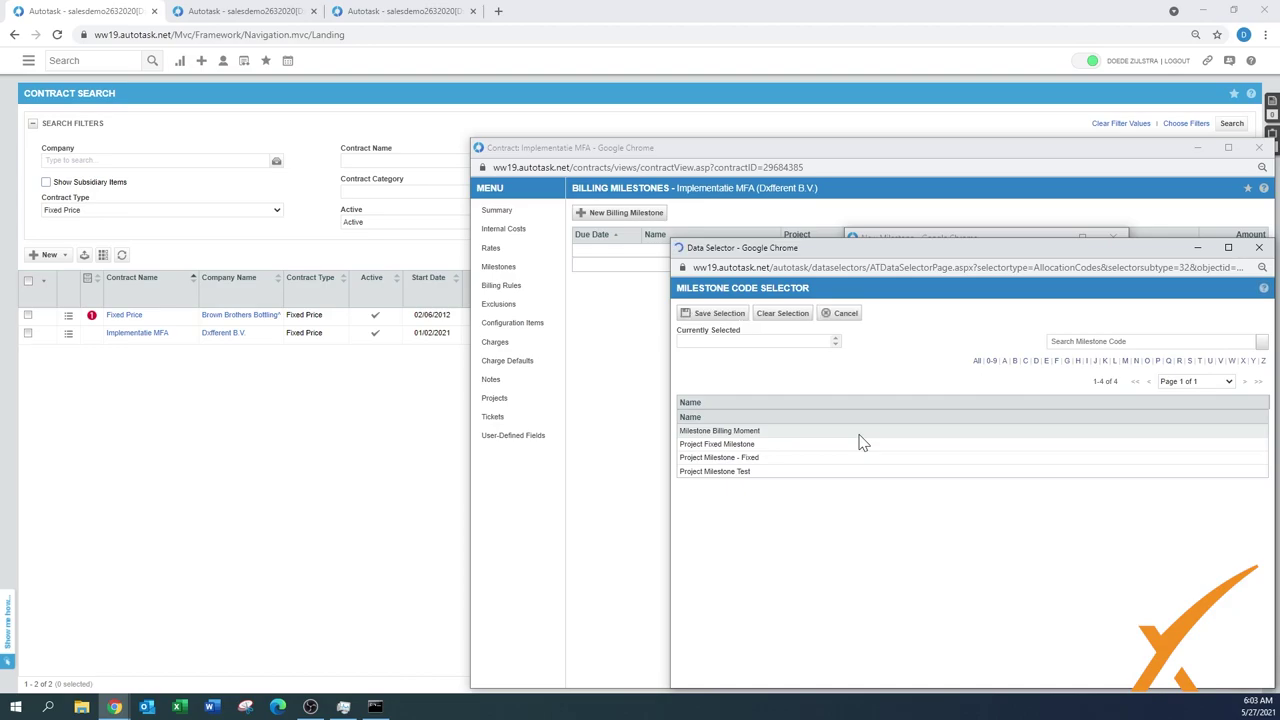
click(725, 472)
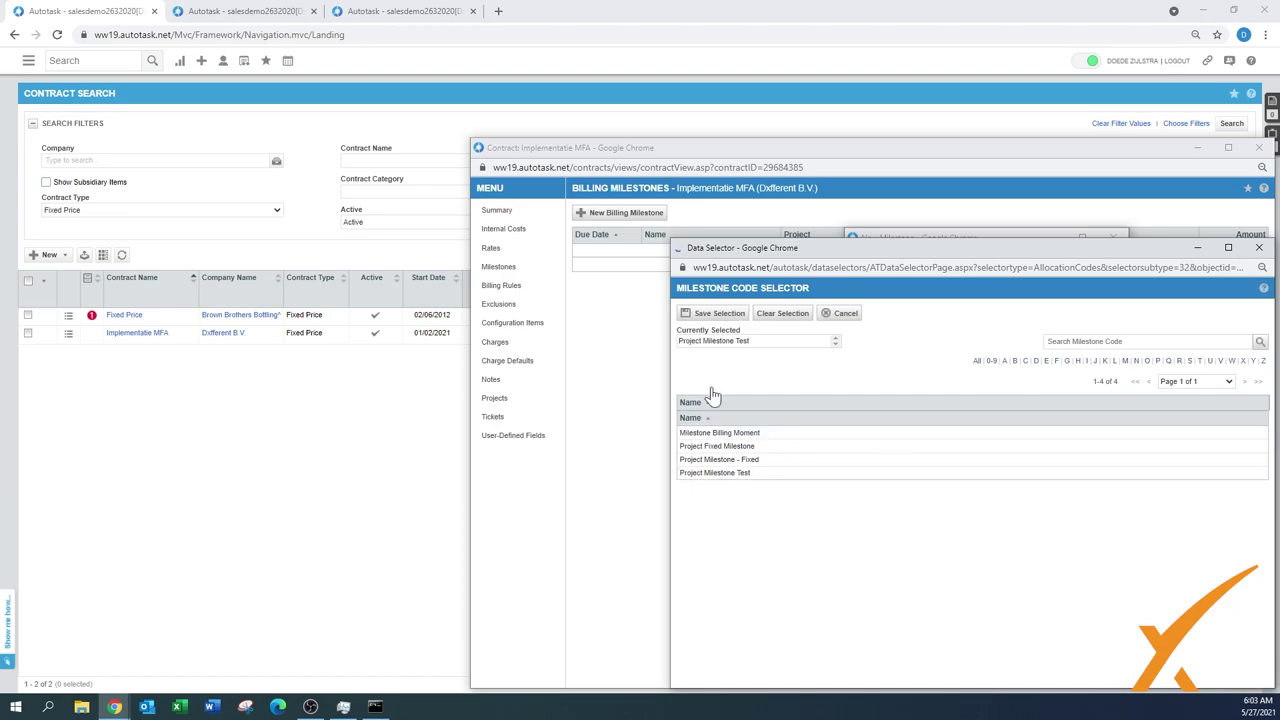
click(717, 315)
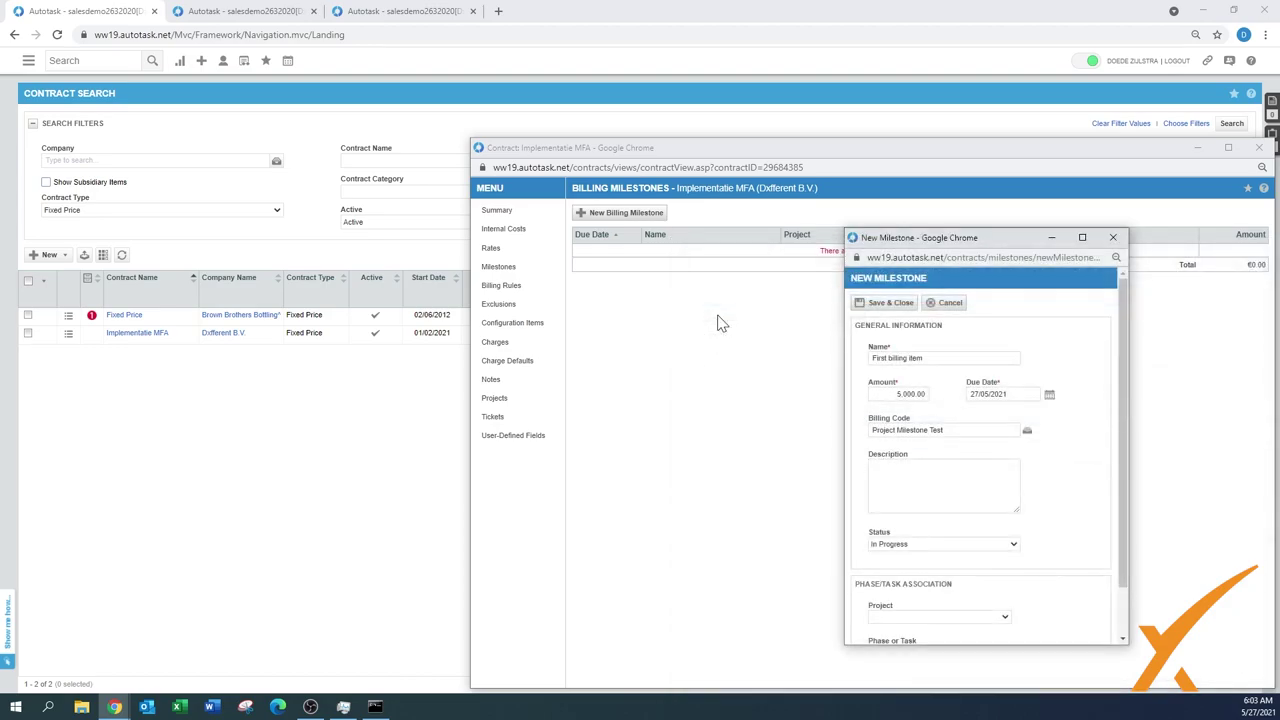
Enter "See quote xxxx" as the milestone's description
click(1012, 506)
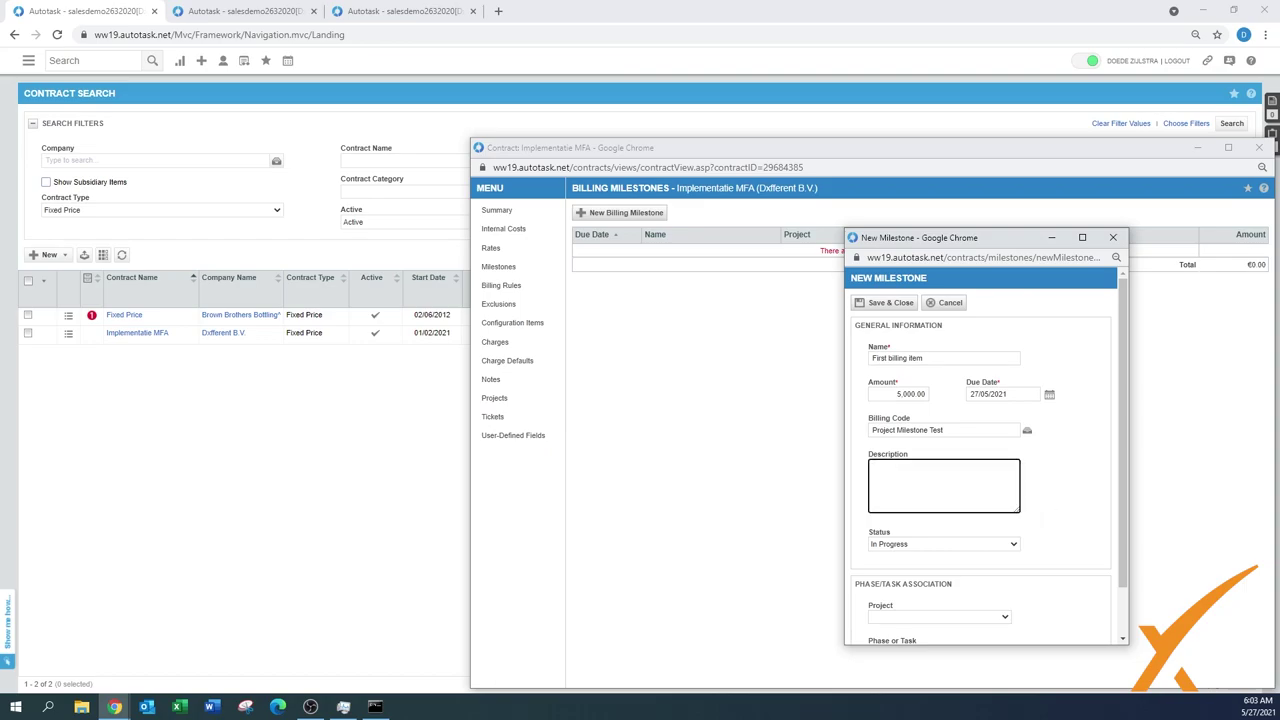
text(See quy)
text(te xxxx)
scroll(1126, 477, down, 2)
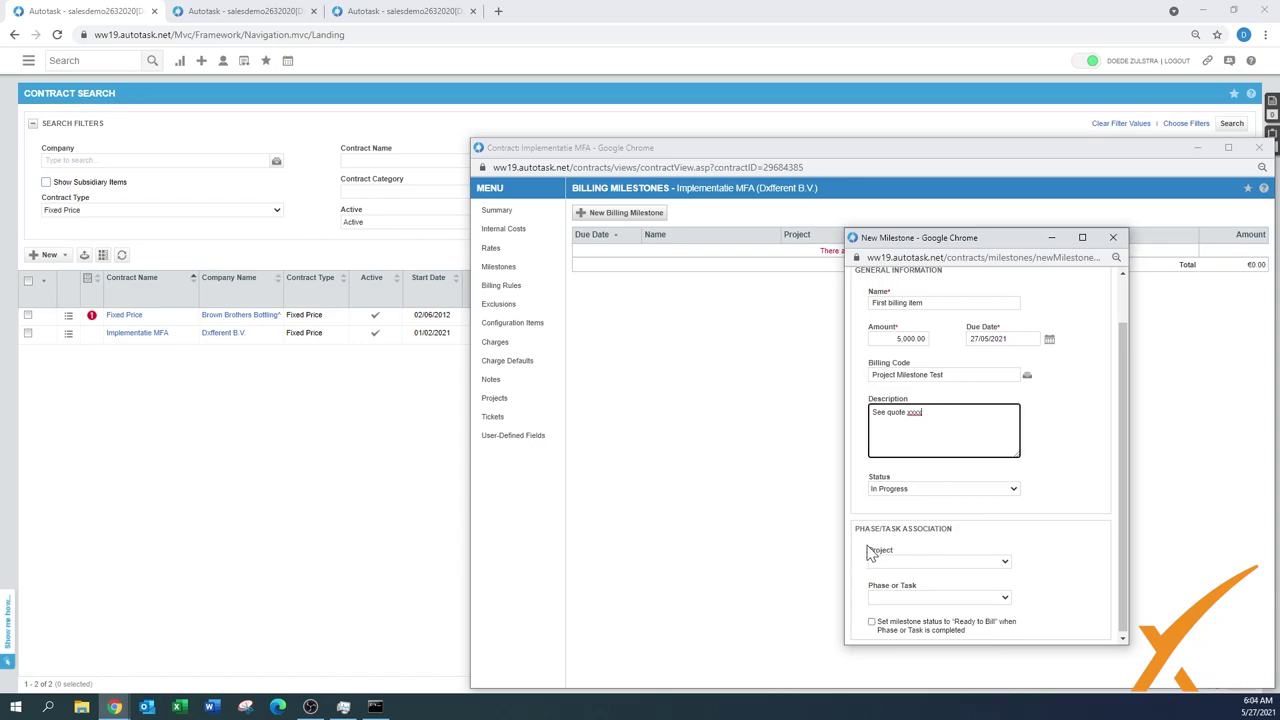
Associate the milestone with project Implementatie MFA and task Test for Milestone, setting it to become Ready to Bill when the task is completed
click(905, 563)
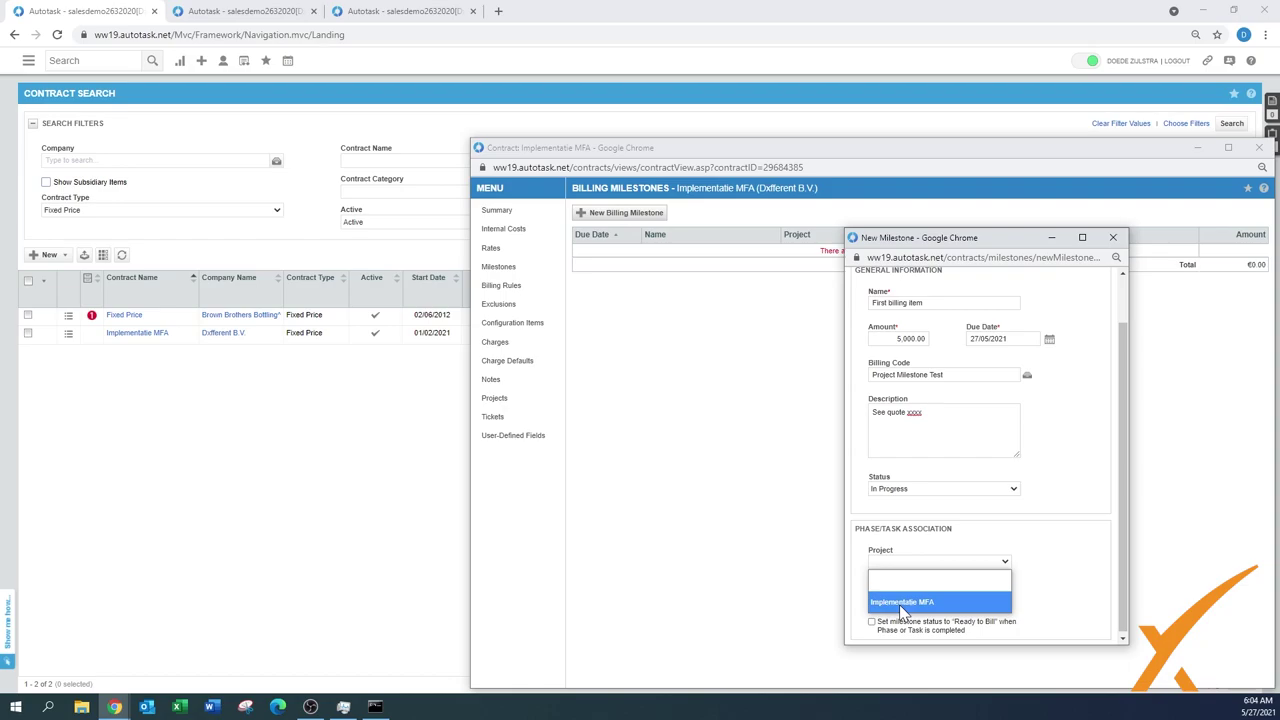
click(899, 604)
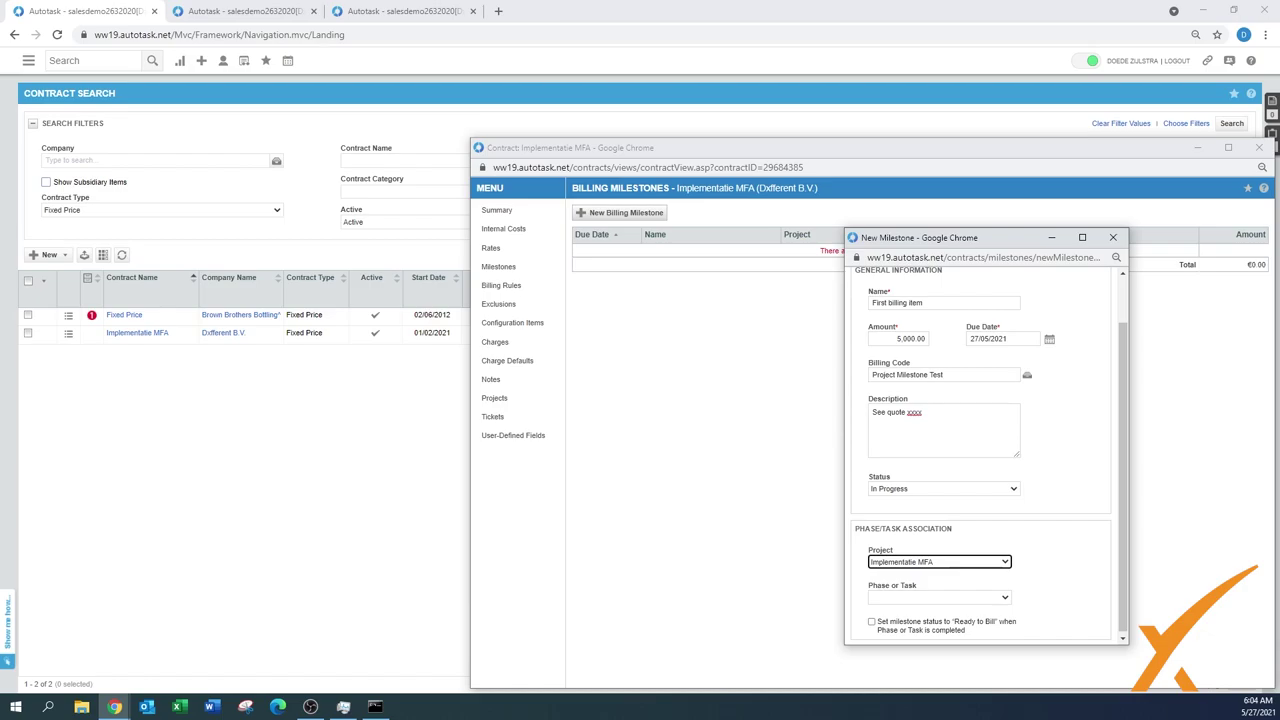
click(908, 599)
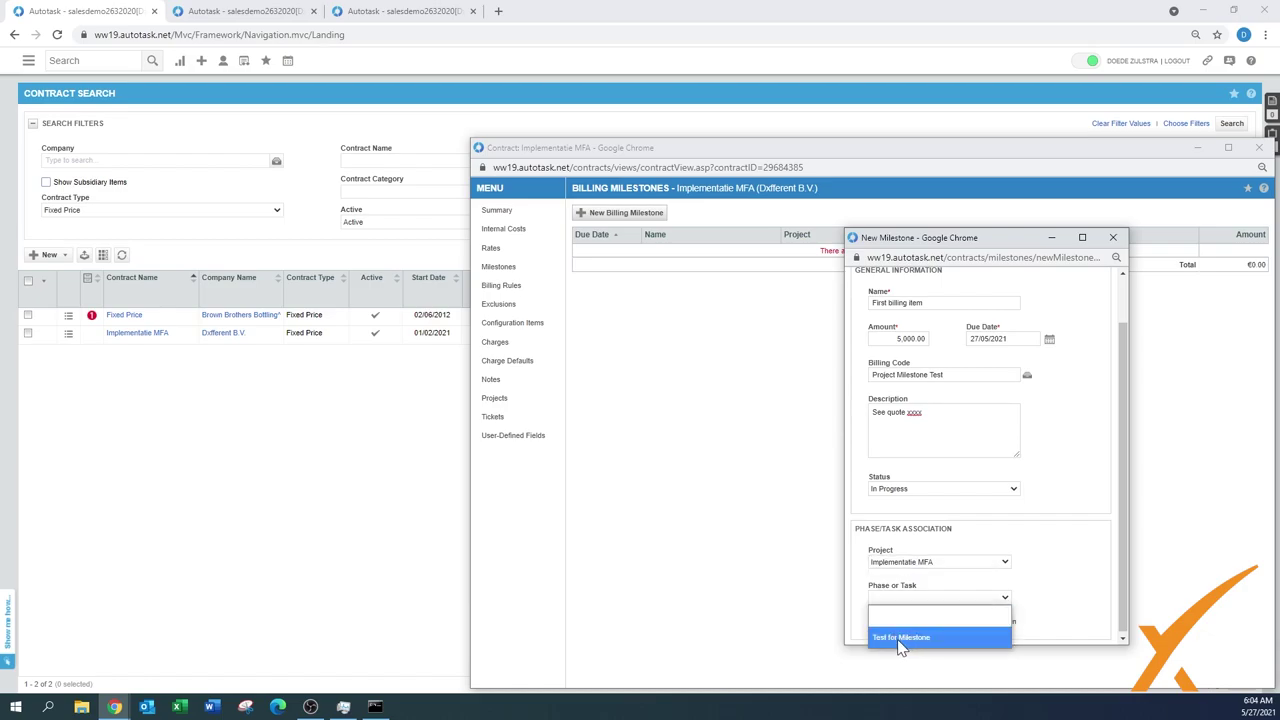
click(900, 638)
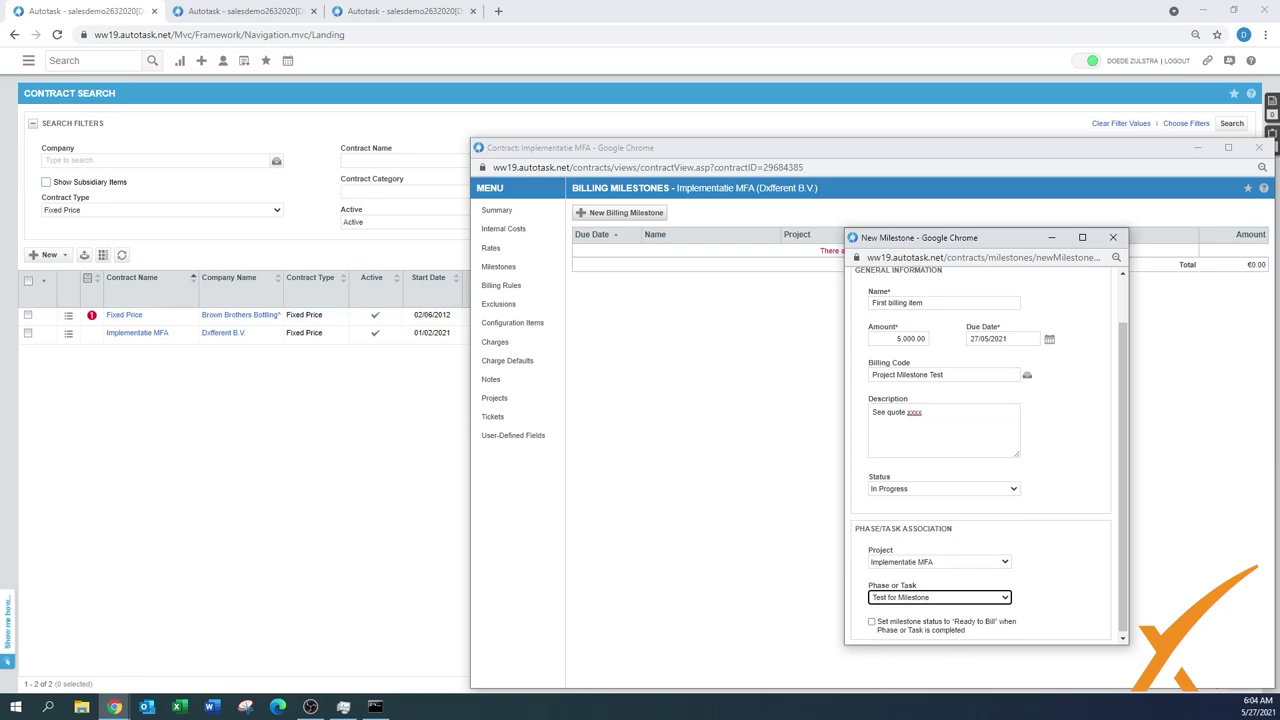
click(871, 623)
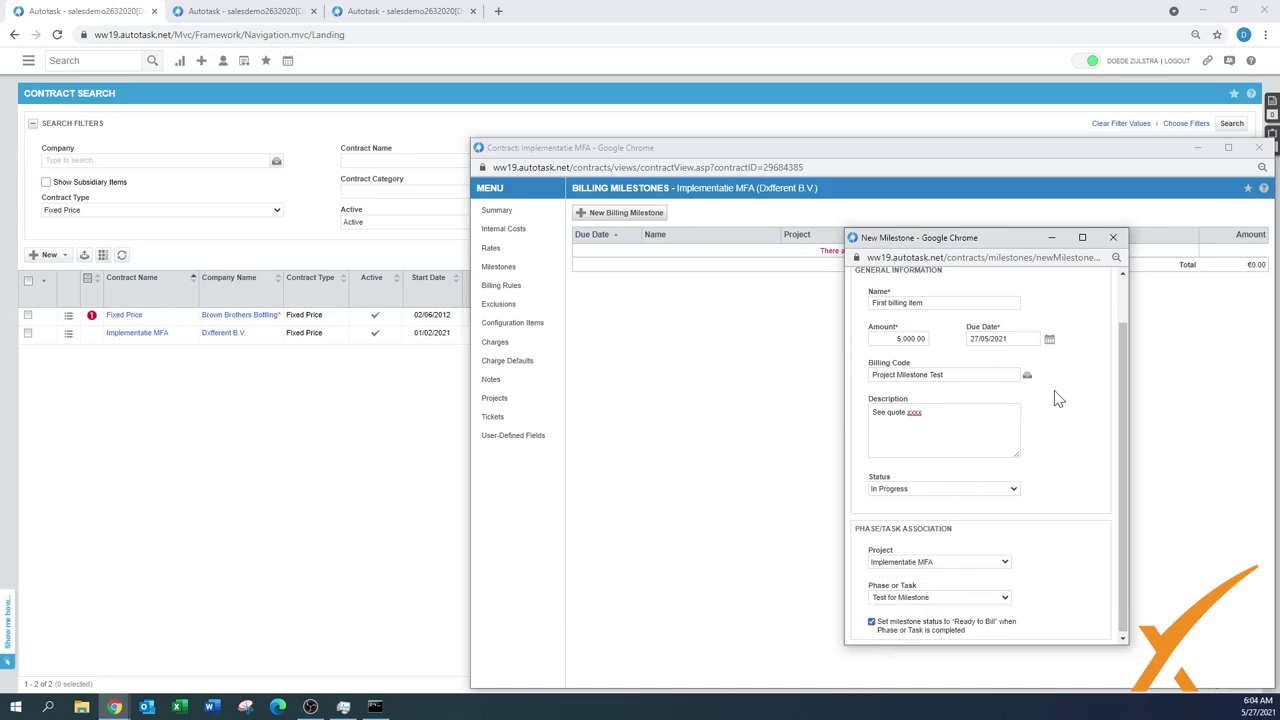
Save the new milestone, accepting a due date outside the contract's date range
drag(1122, 400, 1119, 303)
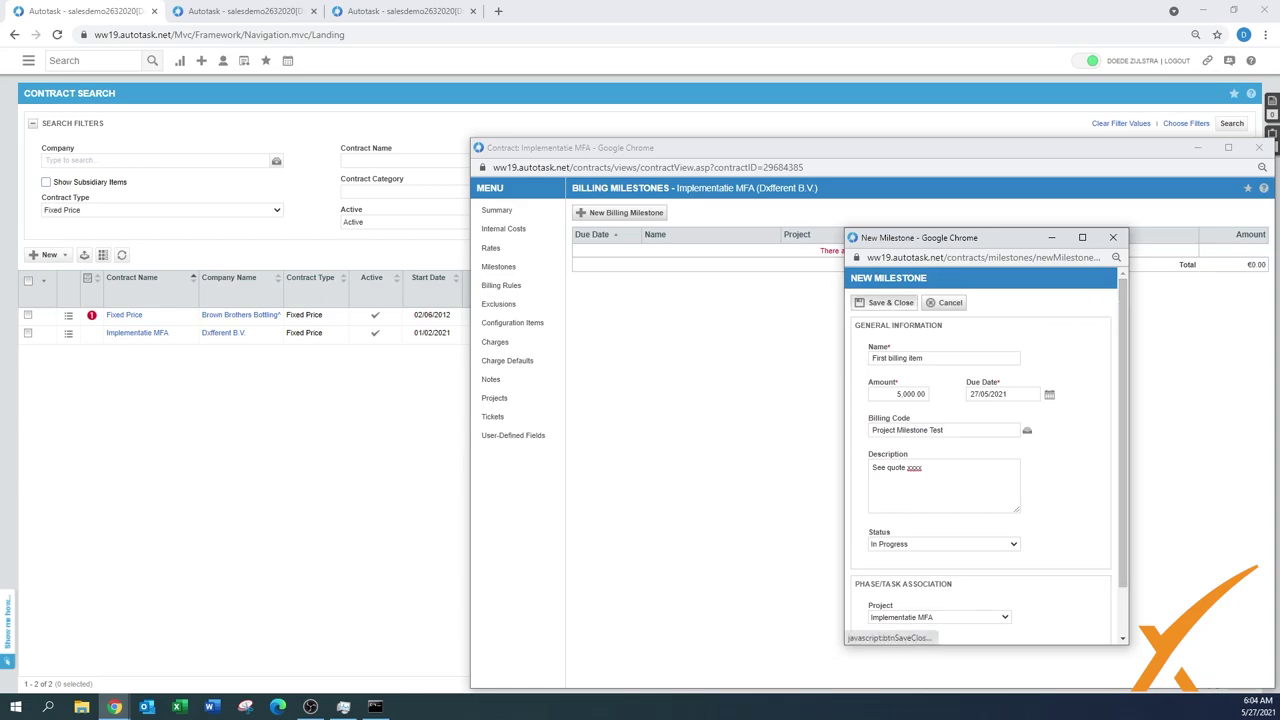
click(889, 302)
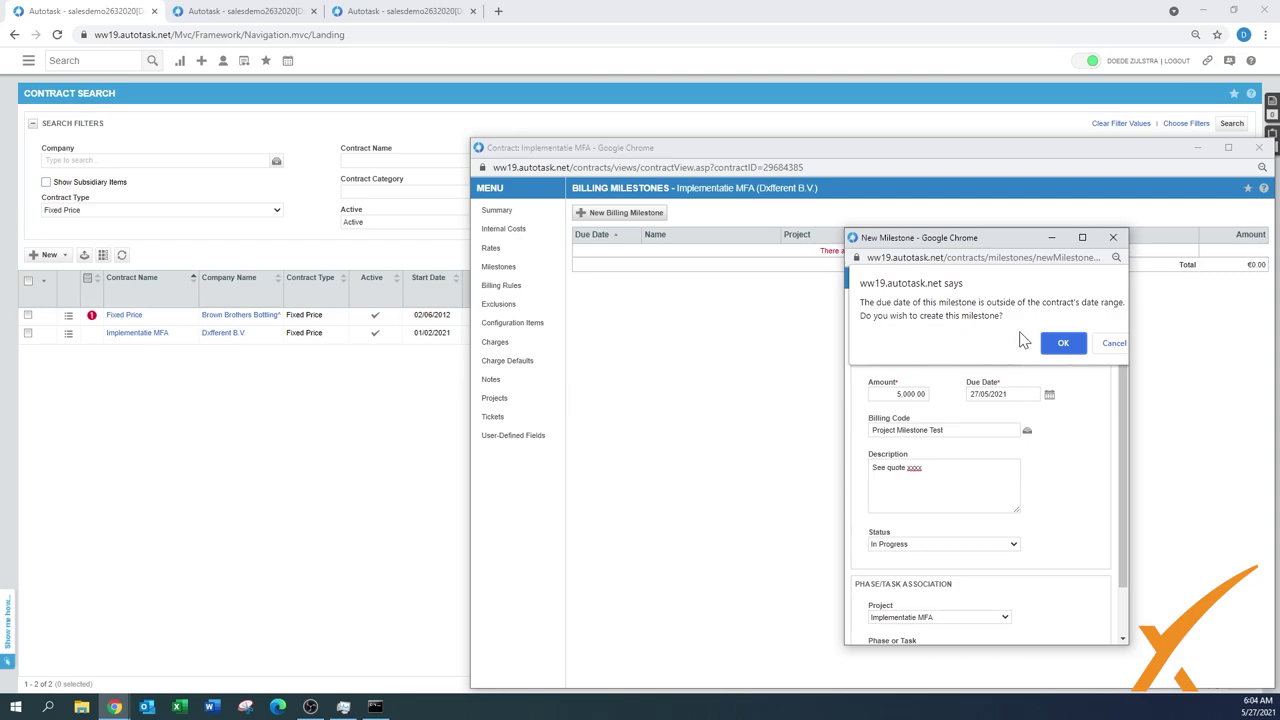
click(1065, 350)
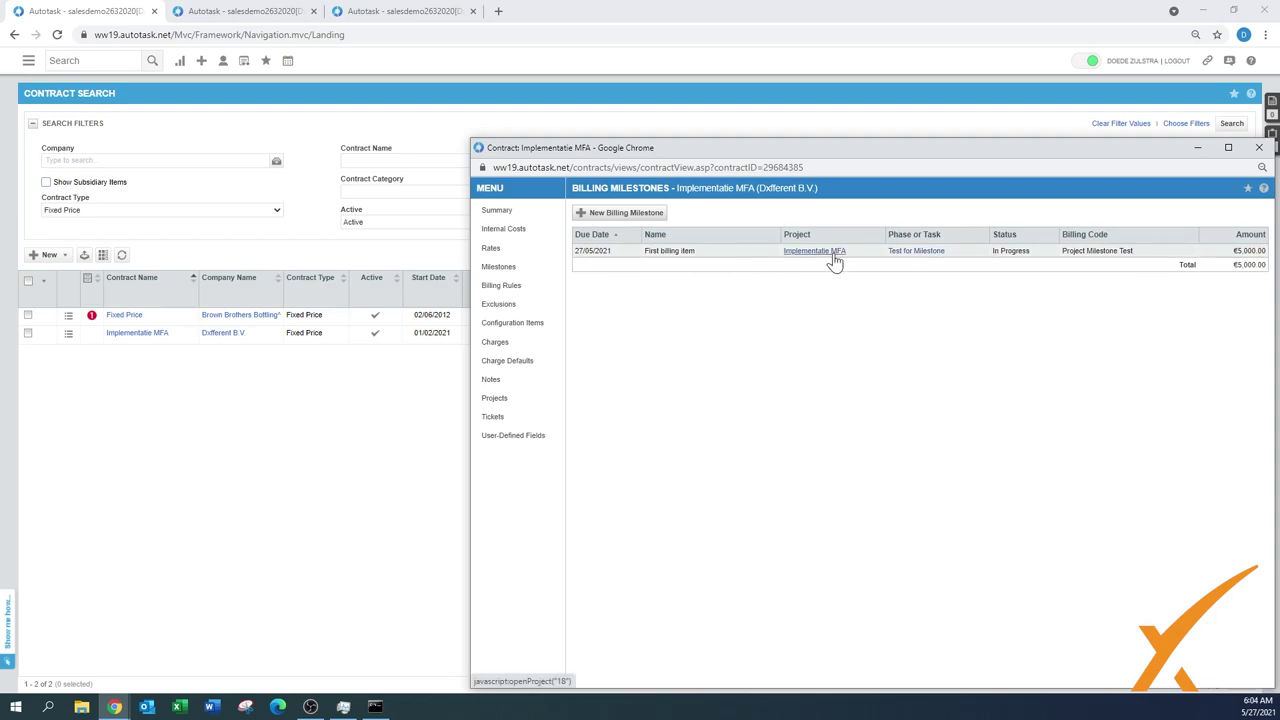
Search the Approve & Post milestones before the associated project task is completed
click(233, 18)
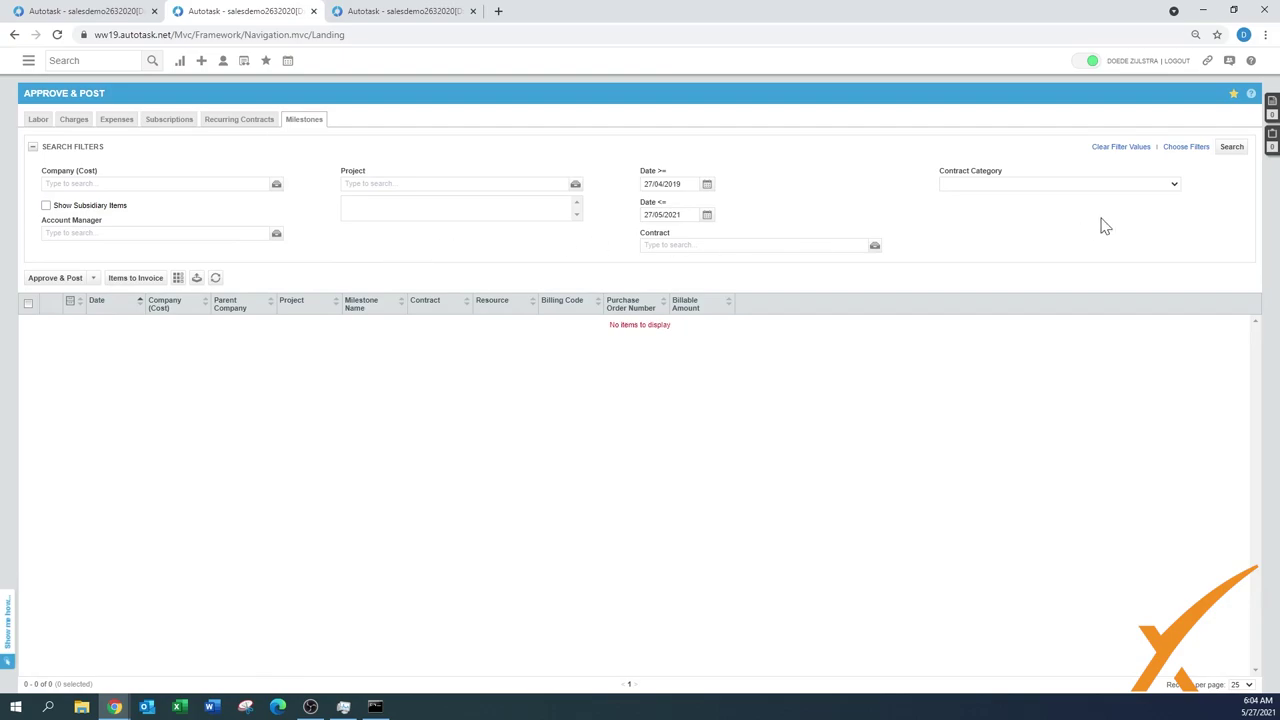
click(1226, 150)
Complete the Test for Milestone task in the Implementatie MFA project schedule, giving "Complete!" as the reason
click(405, 13)
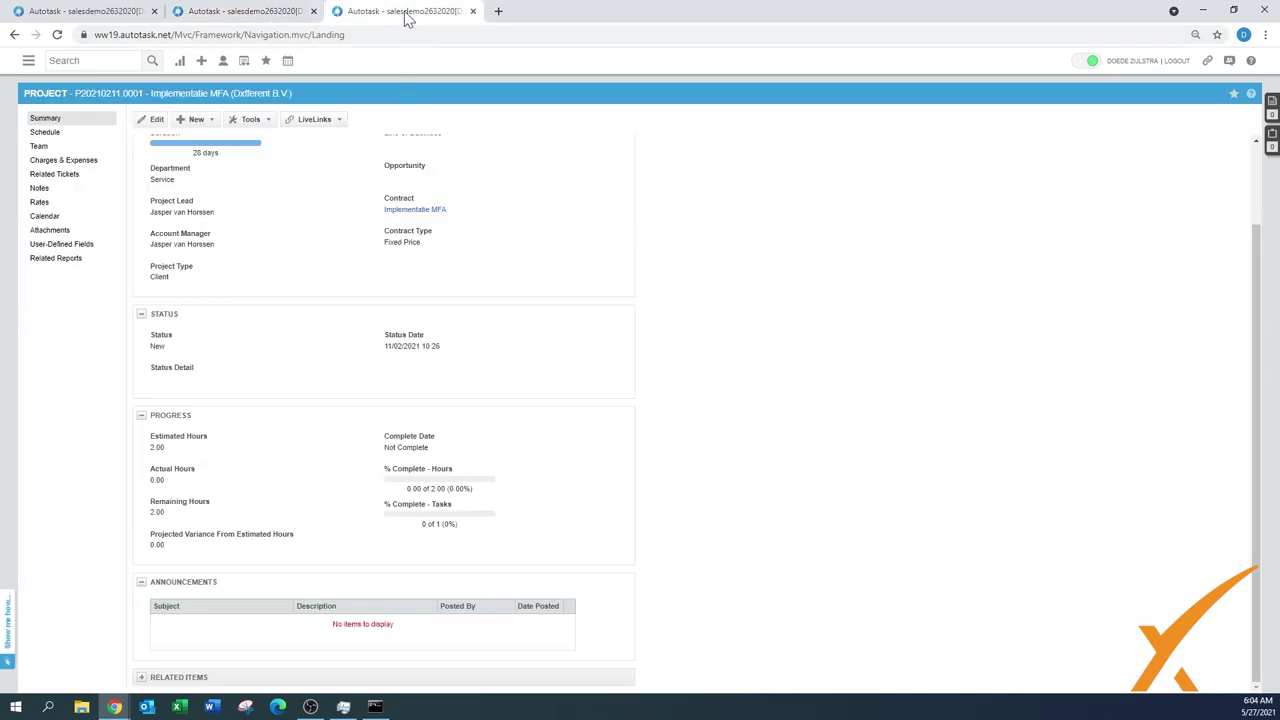
click(52, 134)
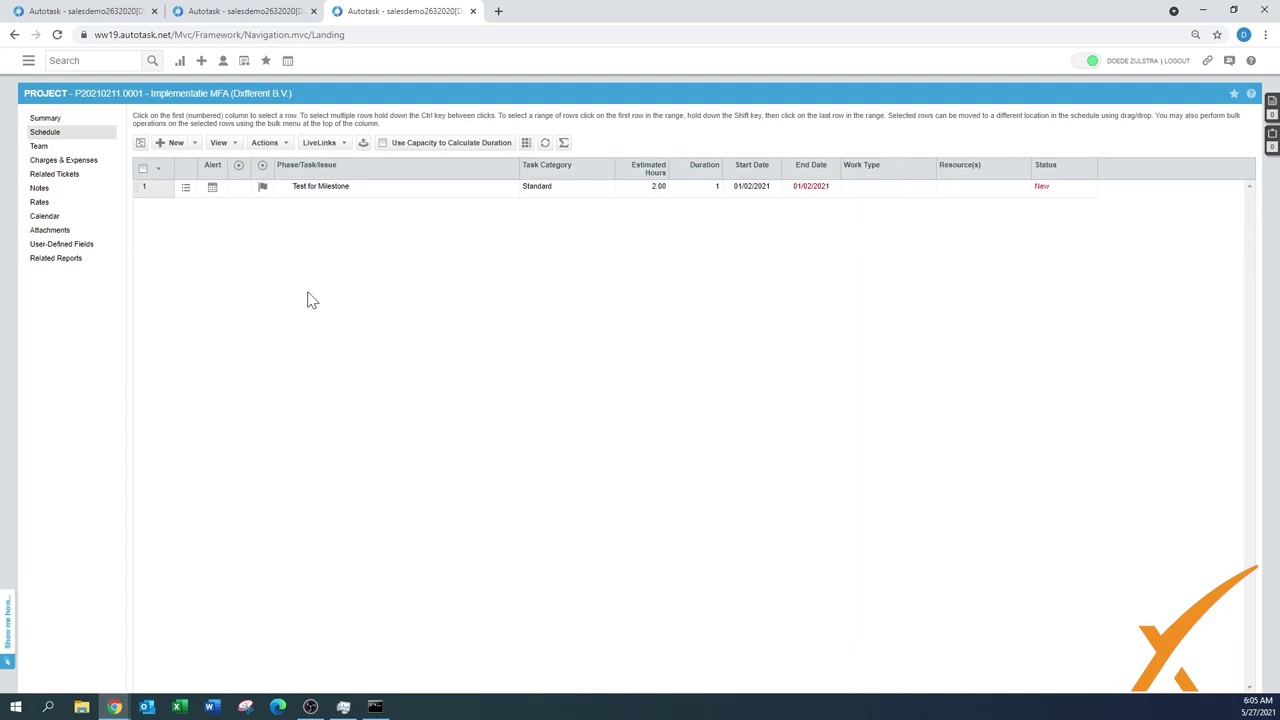
click(185, 189)
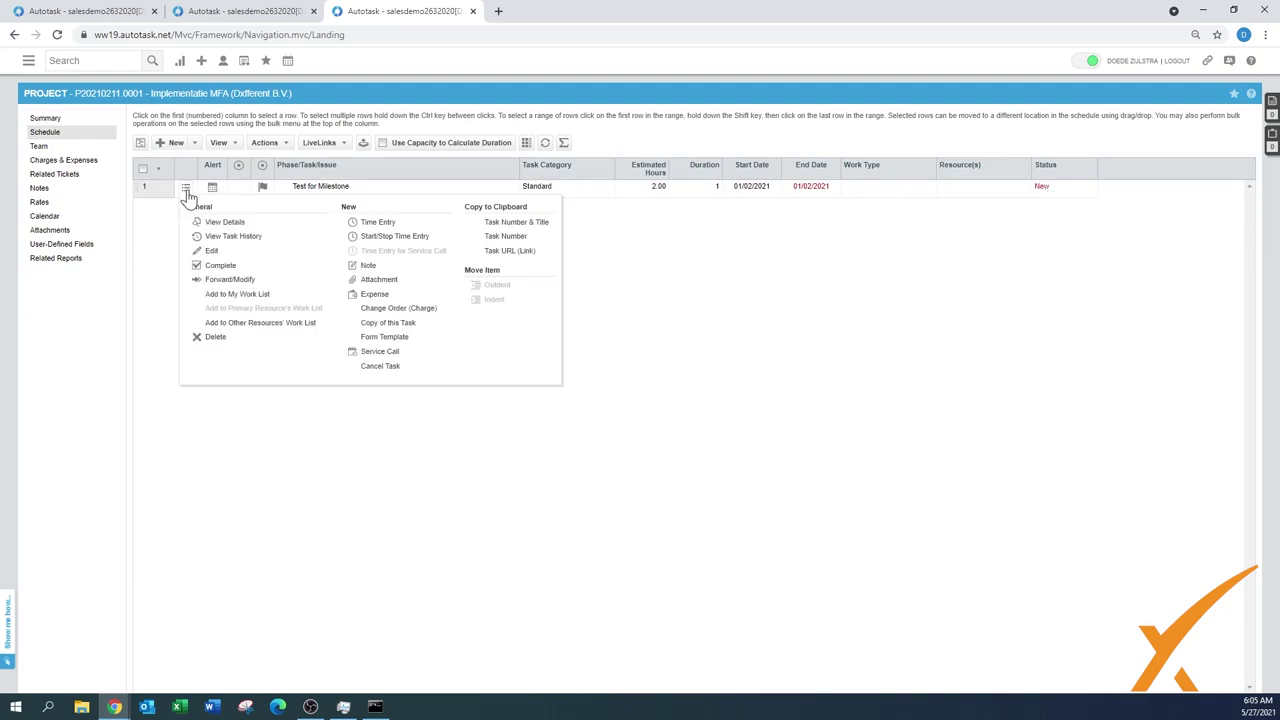
click(217, 265)
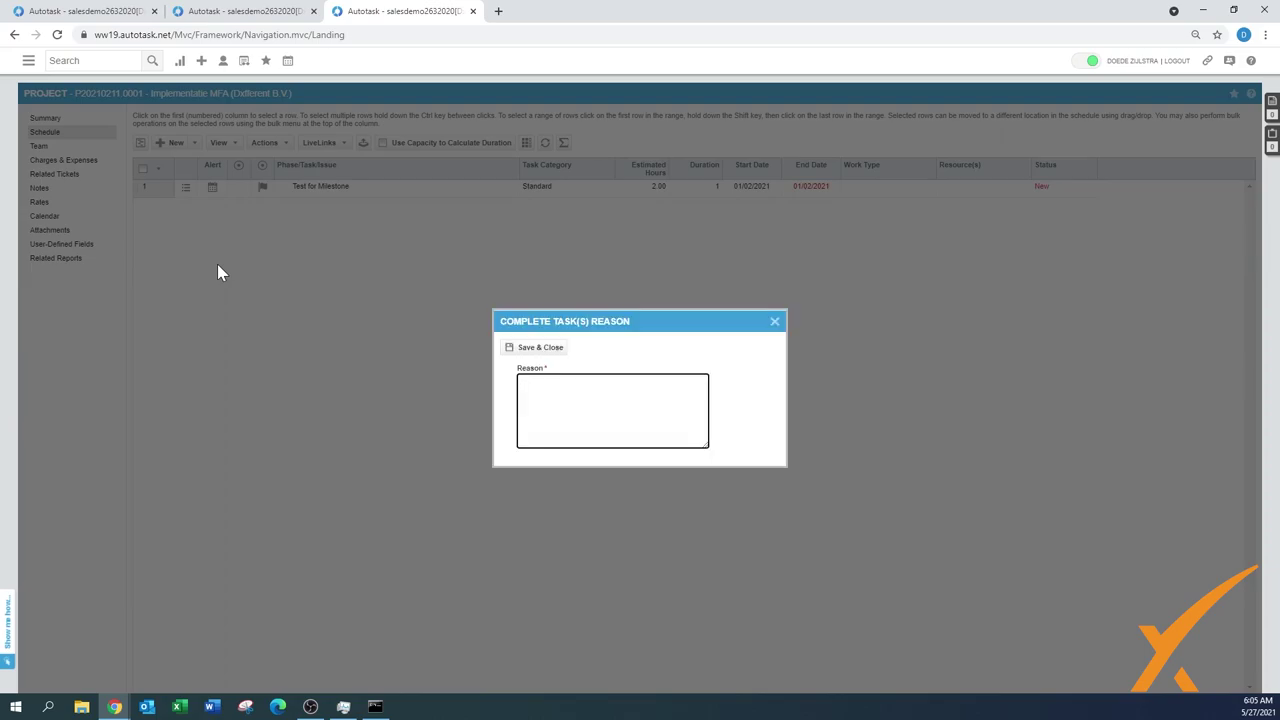
text(Complete!)
click(541, 350)
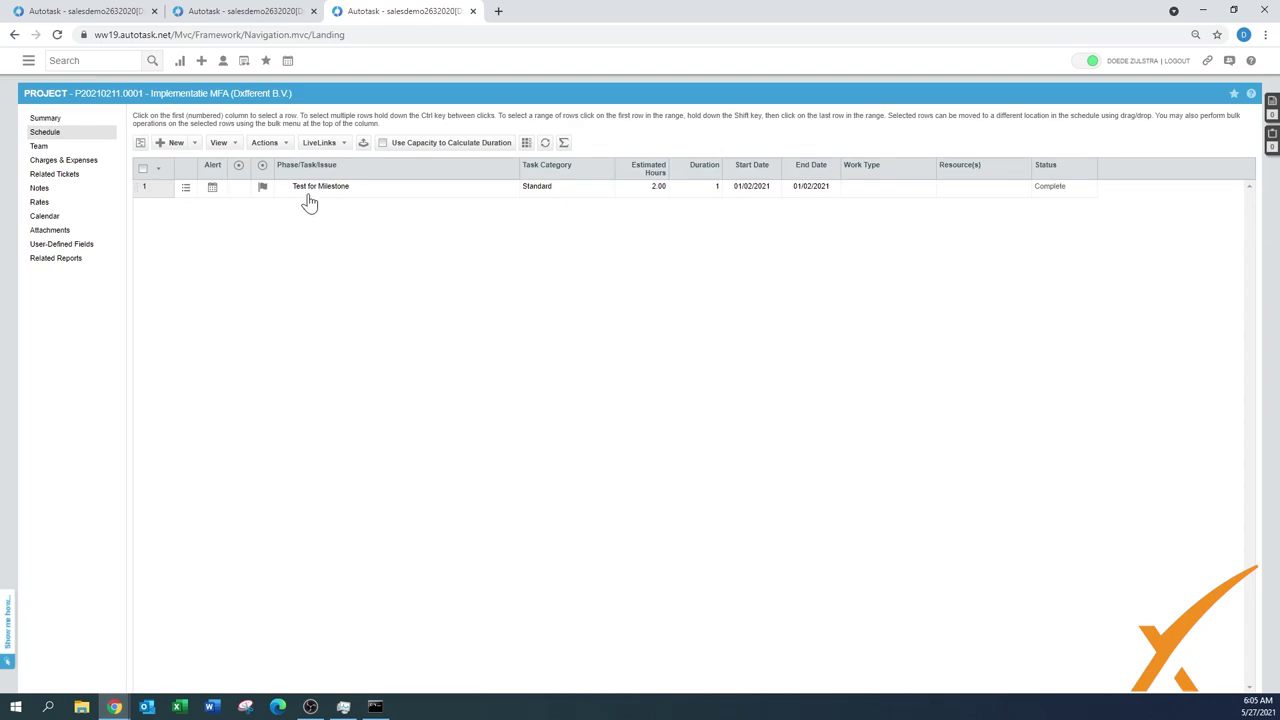
Repeat the milestone search in Approve & Post to find the First billing item milestone of the completed task
click(236, 12)
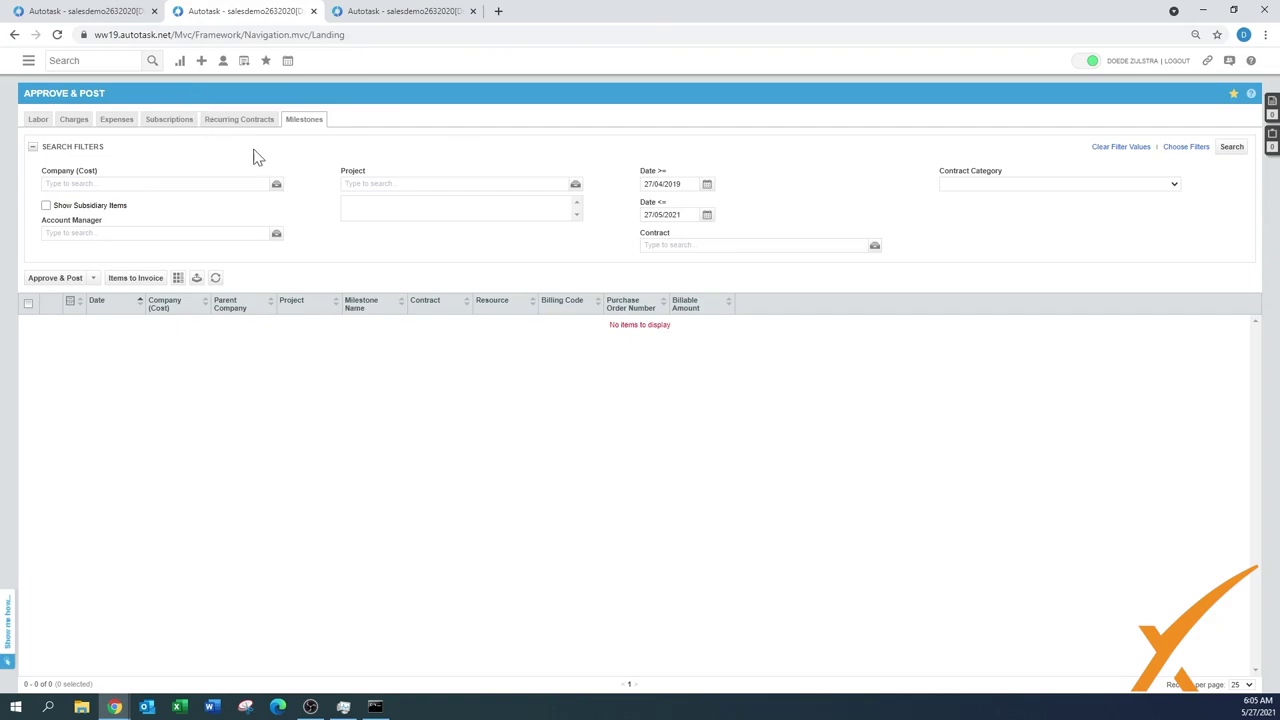
click(1231, 147)
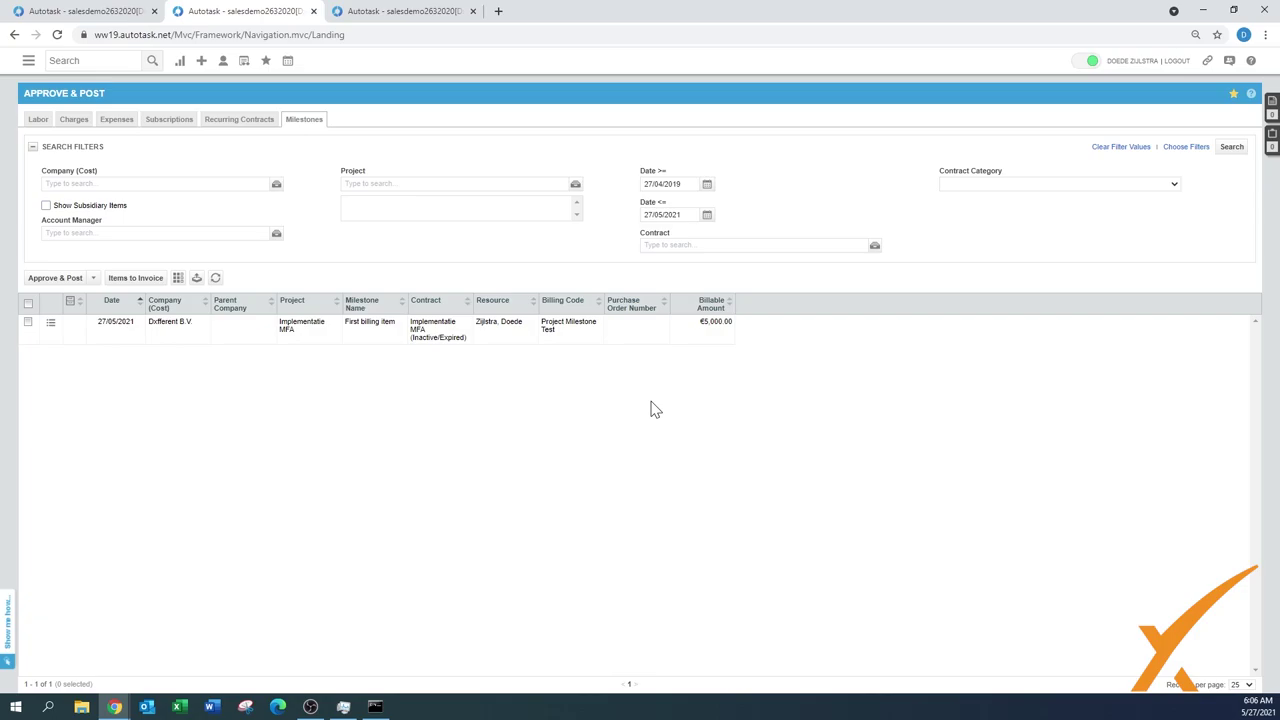
click(50, 322)
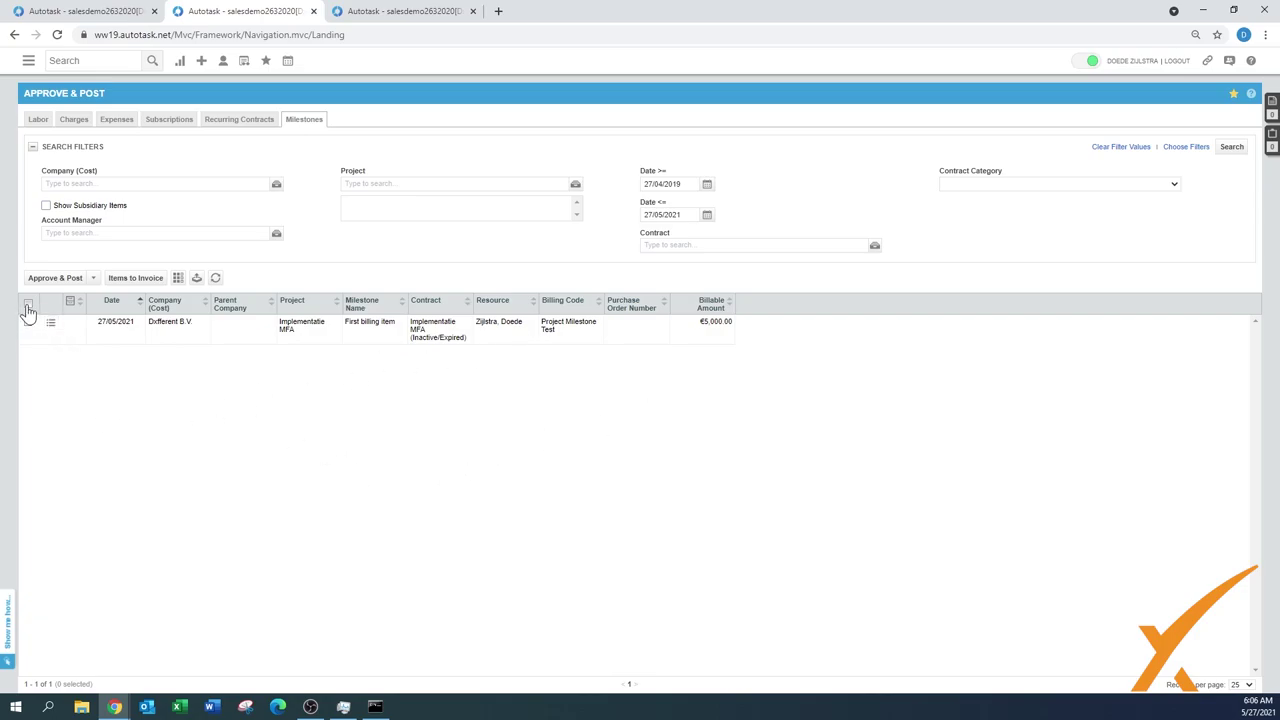